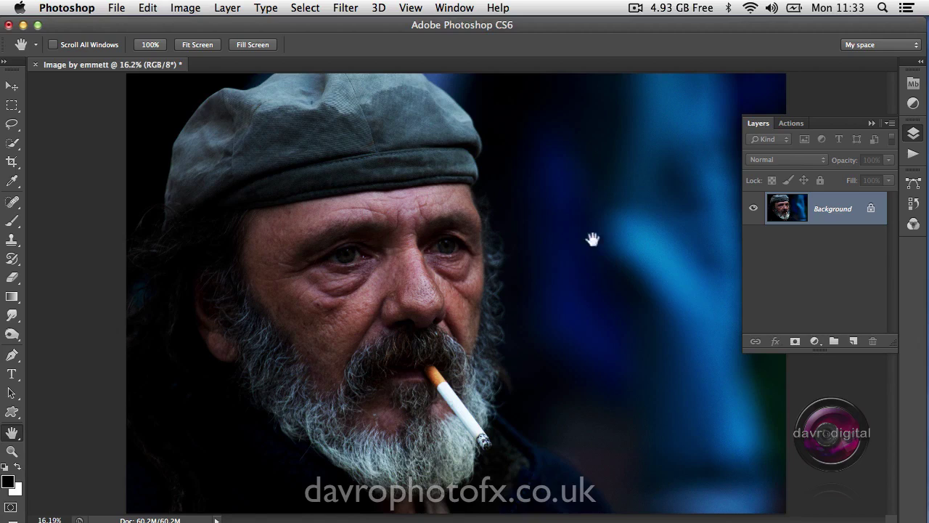
# Undock the Actions panel from the Layers panel group so it floats separately over the image.
pyautogui.moveTo(792, 123); pyautogui.dragTo(54, 136)
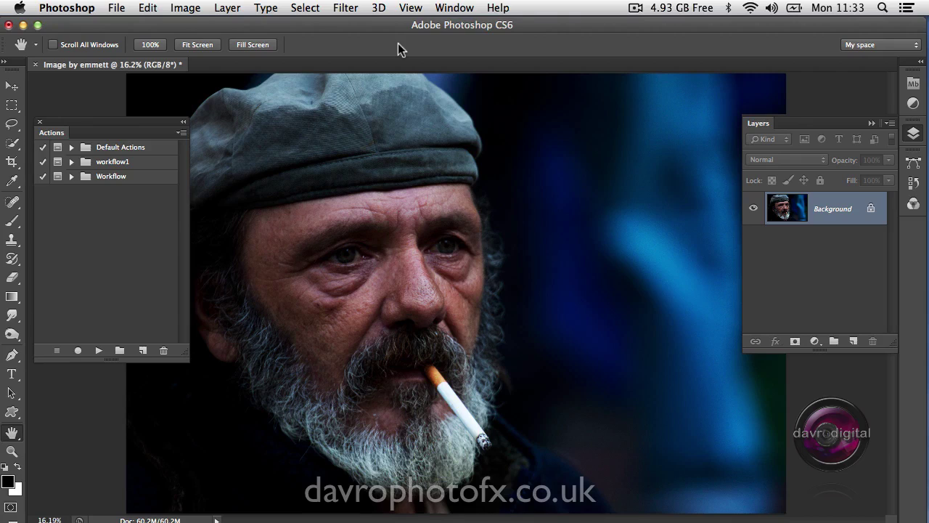
pyautogui.click(453, 9)
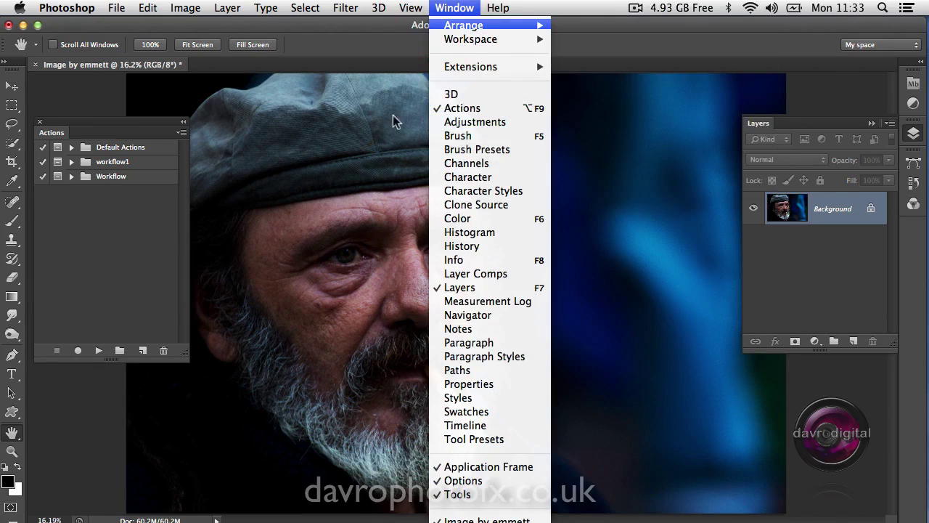
pyautogui.click(144, 207)
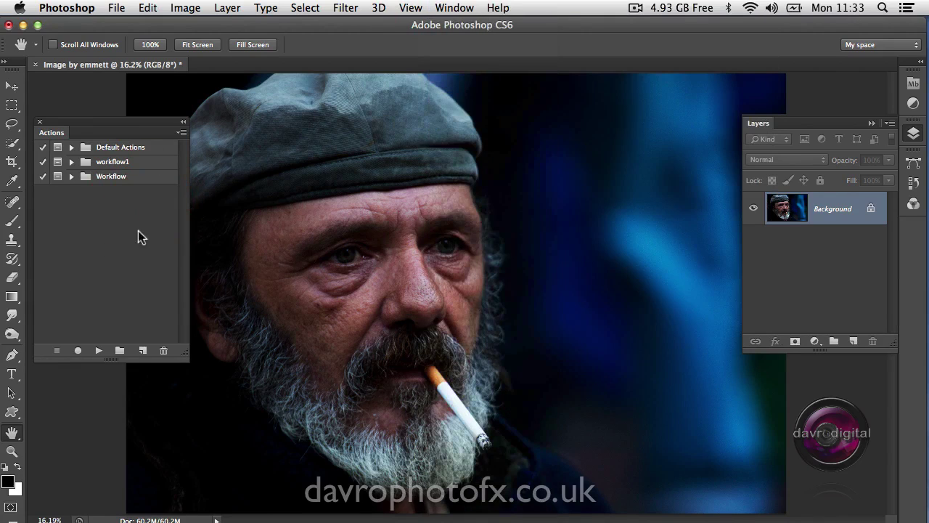
# Create a new action named "Start D&B" in the Workflow set and start recording it.
pyautogui.click(142, 351)
pyautogui.click(142, 351)
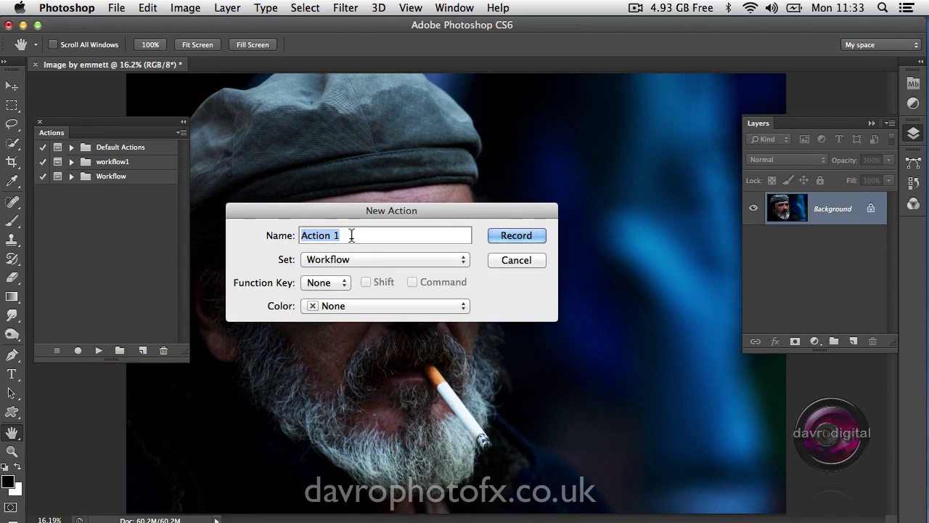
pyautogui.write('Start D&B')
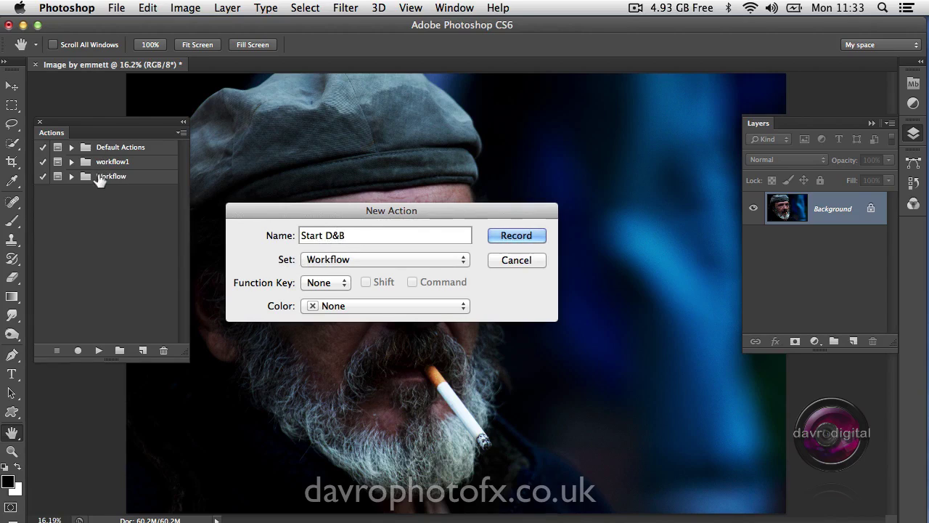
pyautogui.click(336, 260)
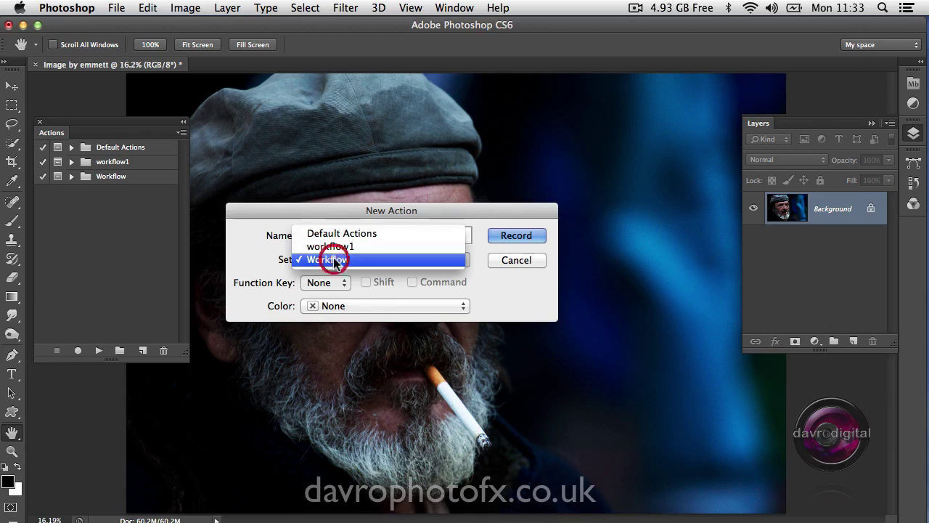
pyautogui.click(350, 260)
pyautogui.click(511, 232)
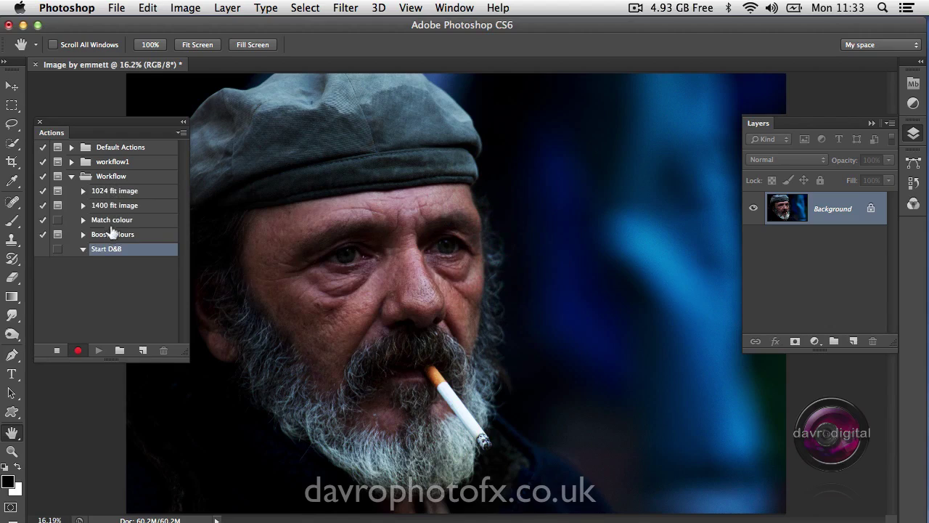
pyautogui.click(80, 351)
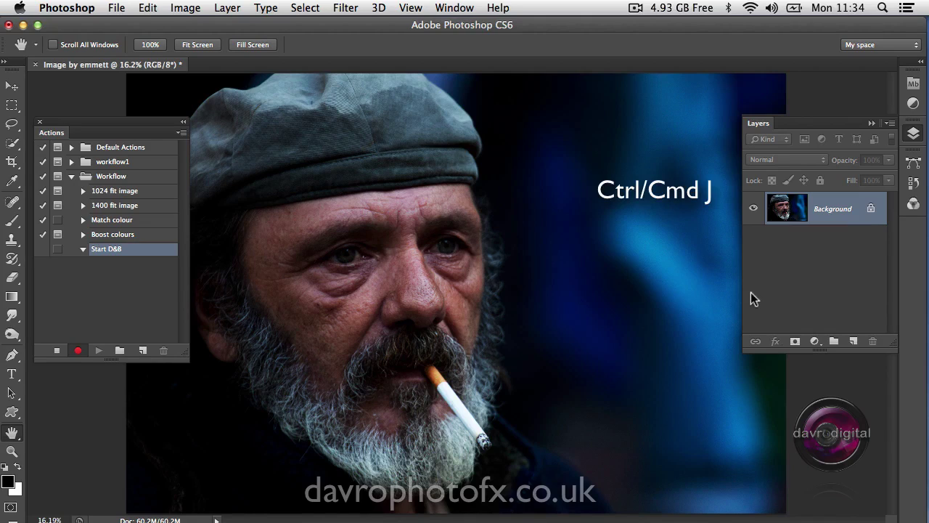
# Duplicate the Background layer, and duplicate that copy once more.
pyautogui.press('super+j')
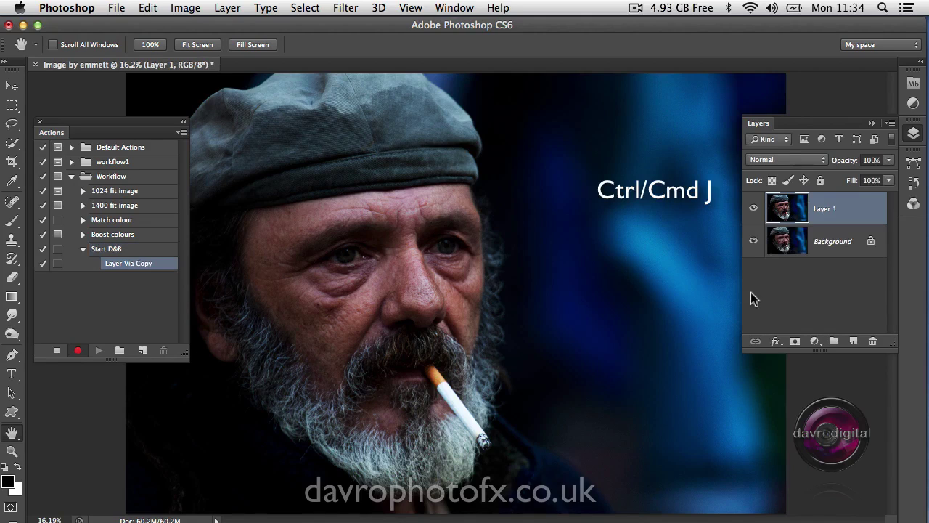
pyautogui.press('super+j')
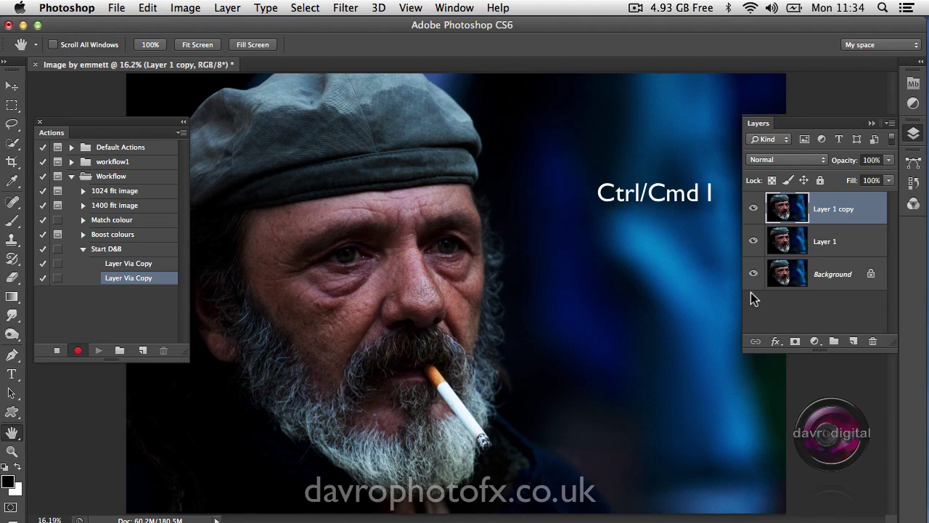
# Invert the colours of the topmost copy and set its blend mode to Vivid Light.
pyautogui.hotkey('ctrl', 'i')
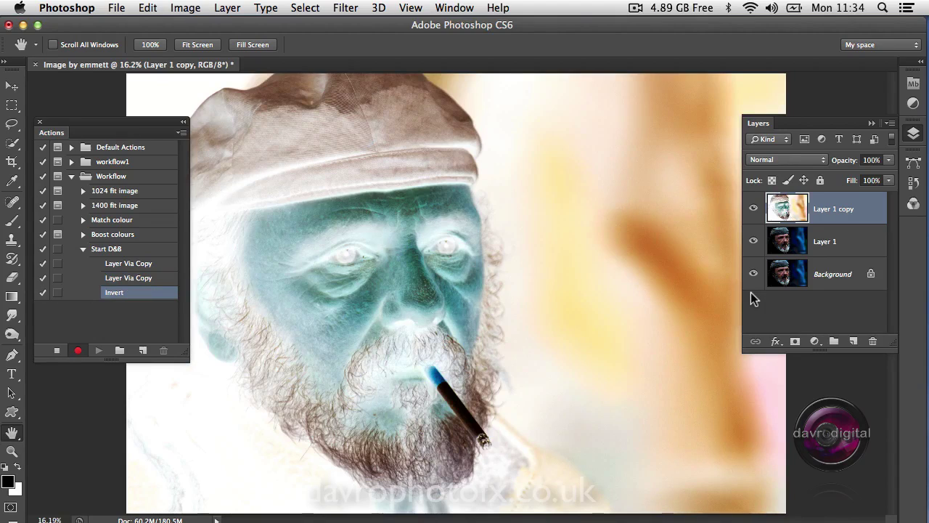
pyautogui.click(781, 157)
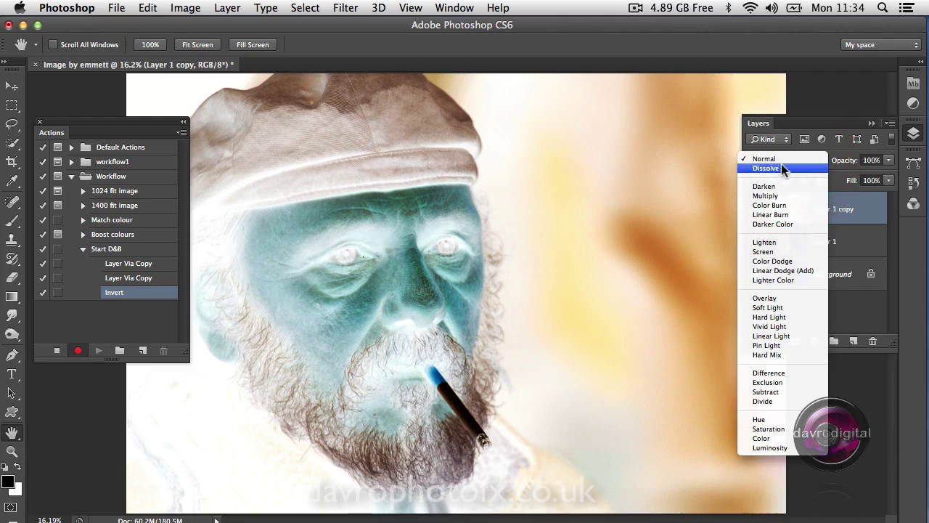
pyautogui.click(768, 327)
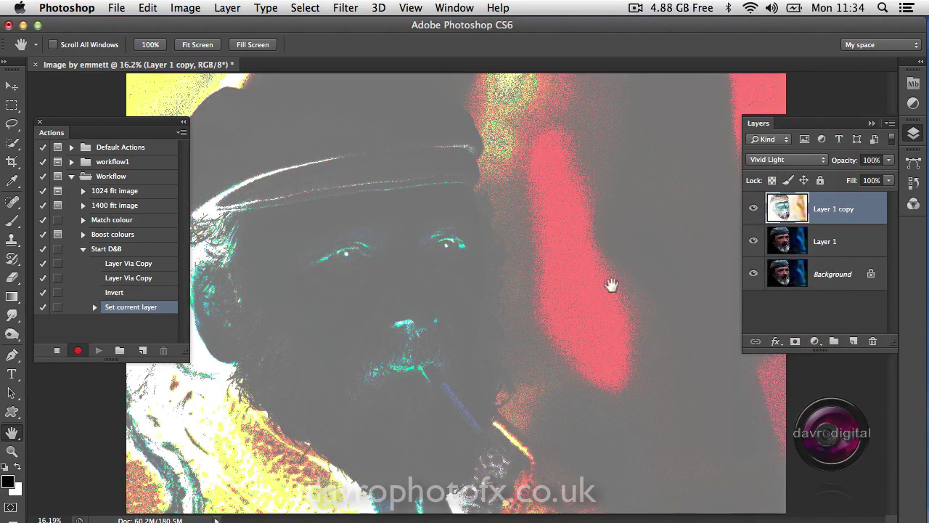
# Apply a Surface Blur to the inverted layer with a radius of 30 pixels and a threshold of 30 levels.
pyautogui.click(346, 8)
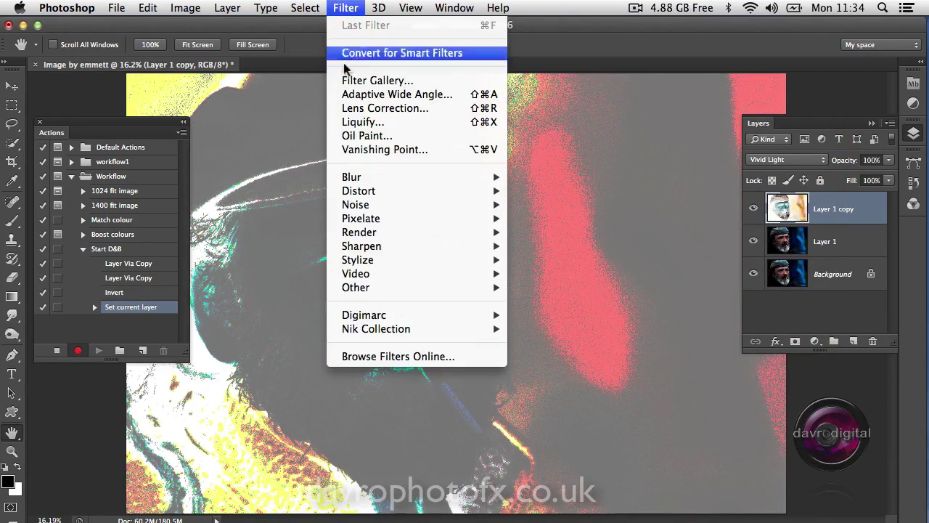
pyautogui.moveTo(349, 182)
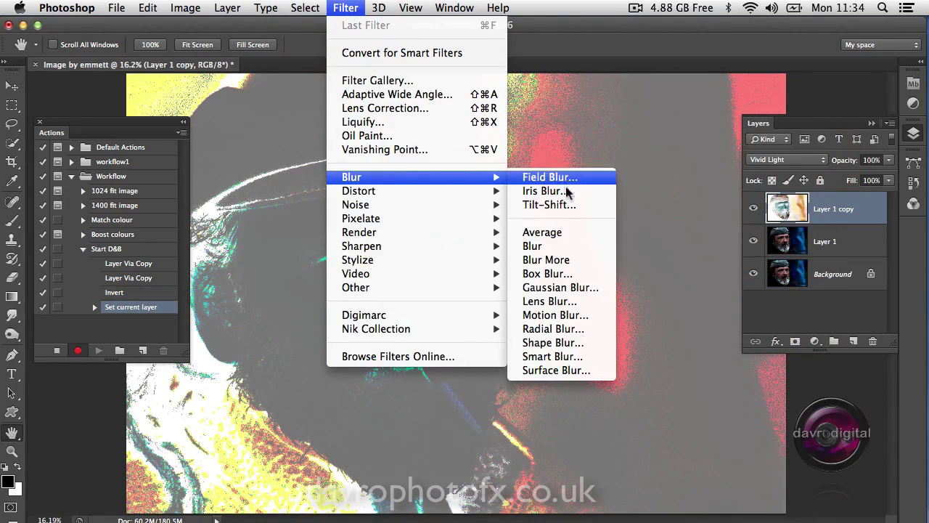
pyautogui.click(534, 370)
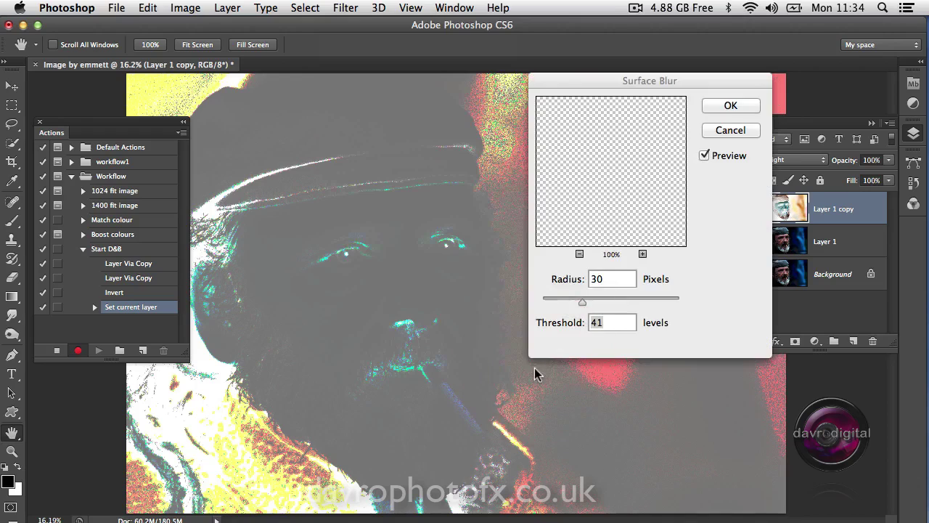
pyautogui.moveTo(582, 301)
pyautogui.mouseDown()
pyautogui.moveTo(564, 302)
pyautogui.moveTo(578, 302)
pyautogui.mouseUp()
pyautogui.moveTo(563, 345); pyautogui.dragTo(559, 347)
pyautogui.doubleClick(602, 279)
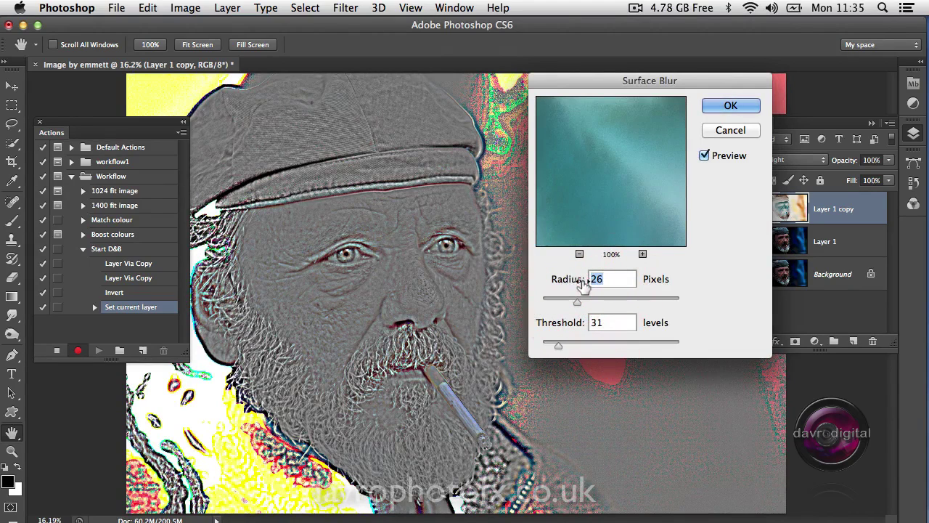
pyautogui.write('30')
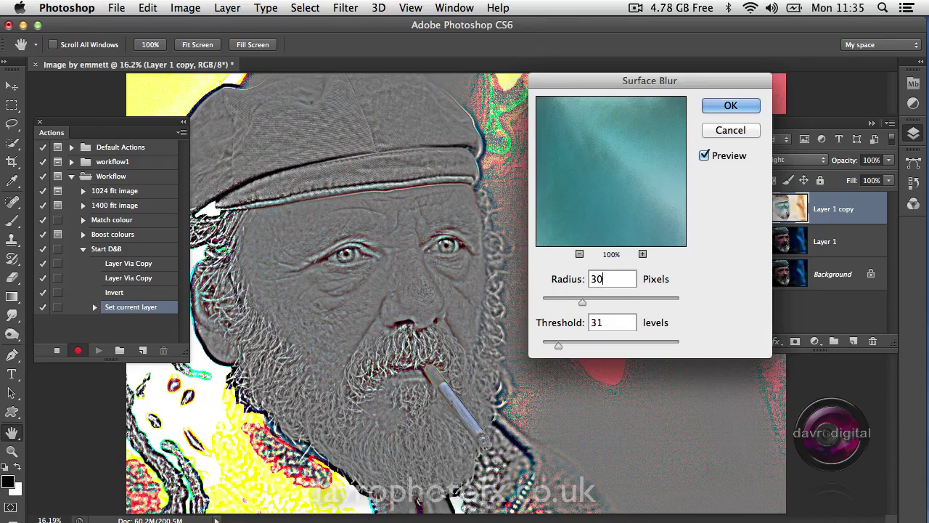
pyautogui.press('Tab')
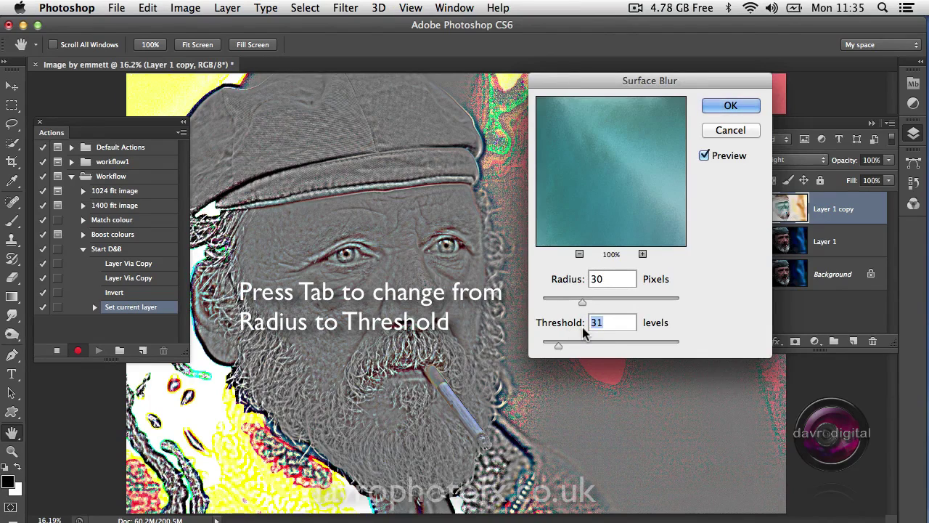
pyautogui.write('30')
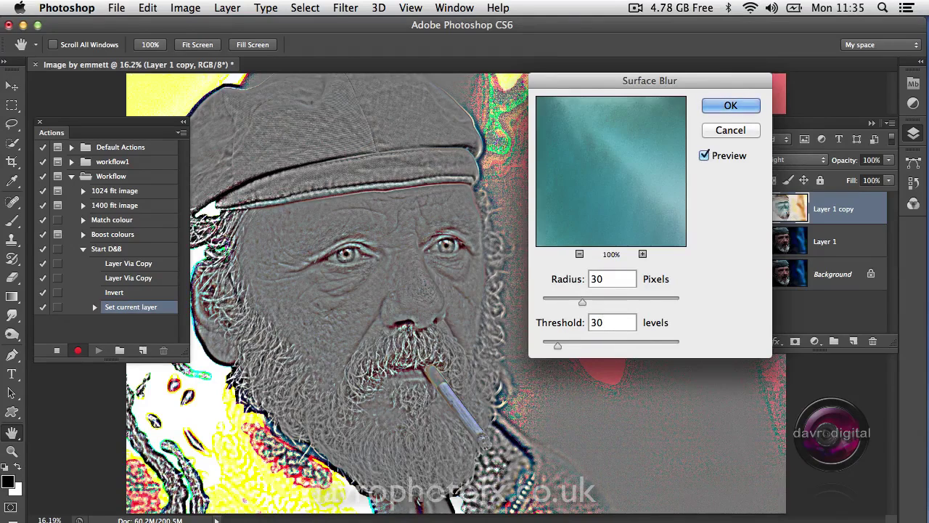
pyautogui.click(731, 106)
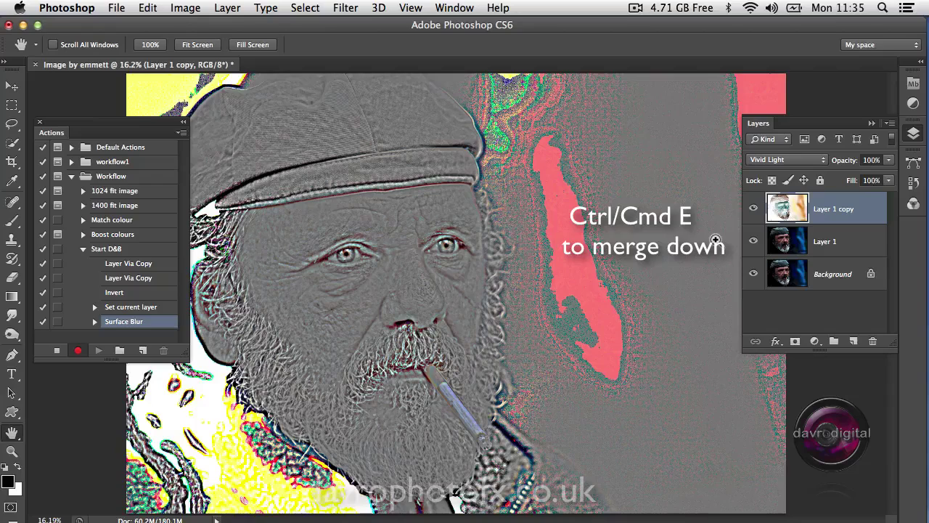
# Merge the blurred layer down into Layer 1 and desaturate the merged layer.
pyautogui.press('super+e')
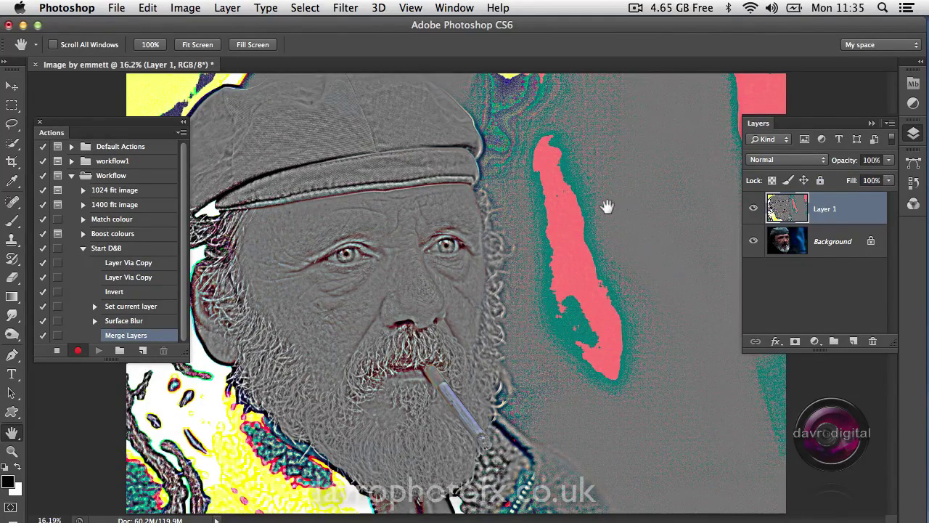
pyautogui.click(184, 7)
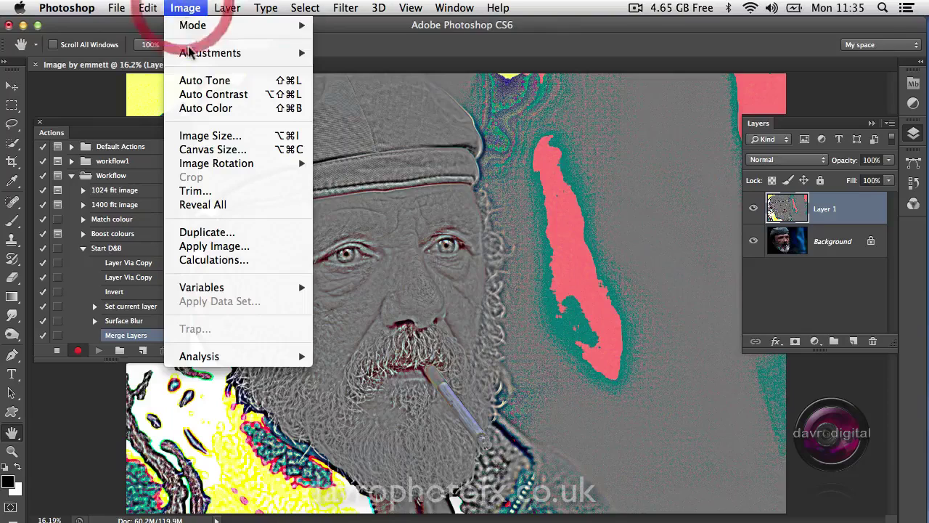
pyautogui.moveTo(234, 53)
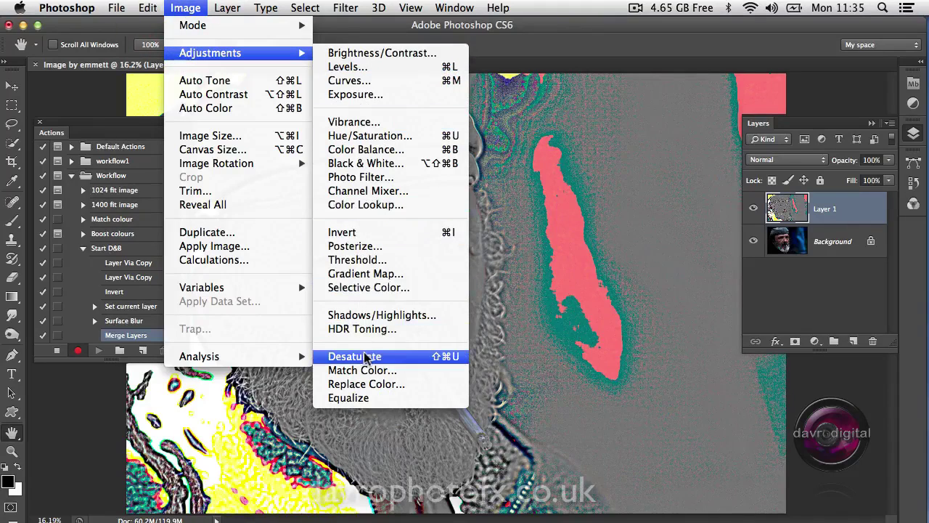
pyautogui.click(438, 363)
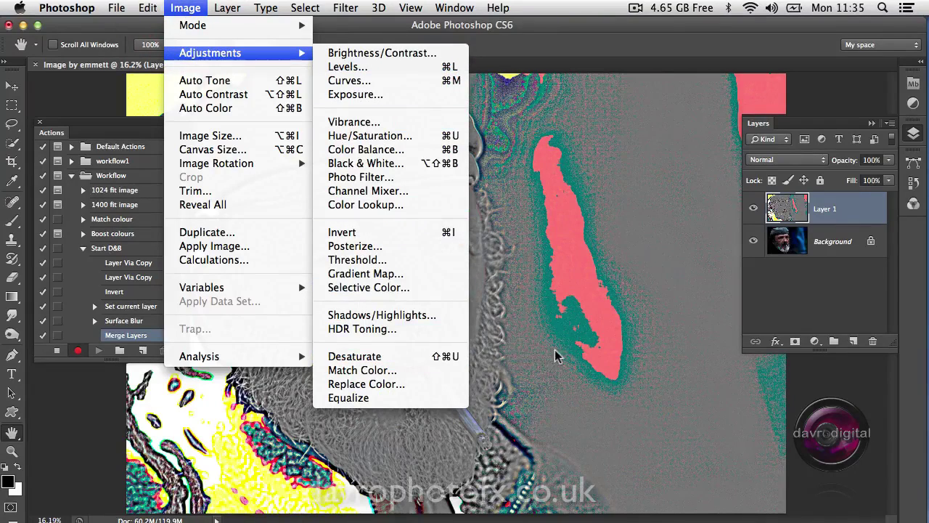
pyautogui.click(556, 351)
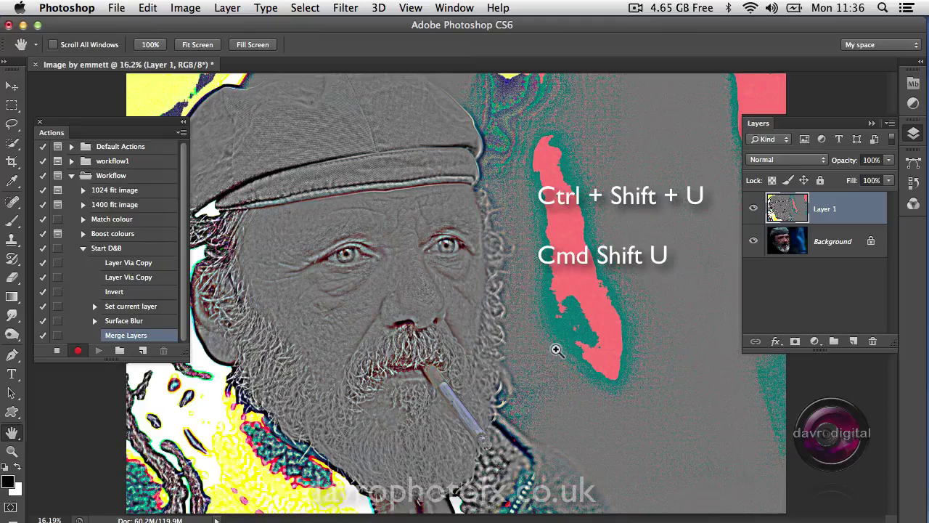
pyautogui.press('super+shift+u')
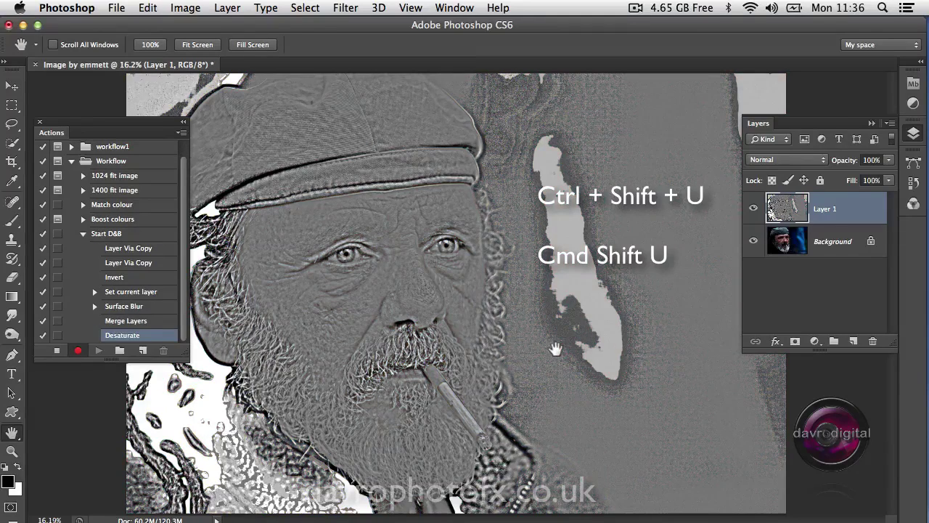
# Set the blend mode of the desaturated layer to Soft Light.
pyautogui.click(762, 161)
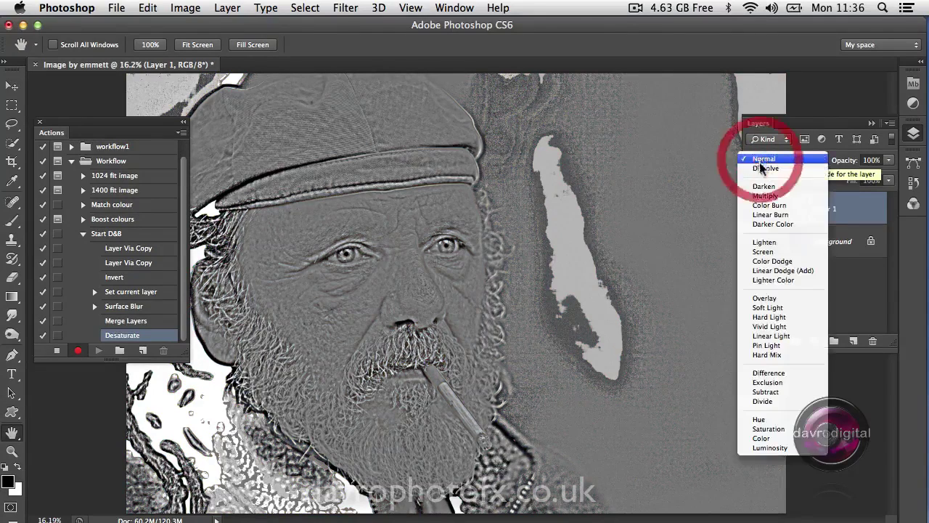
pyautogui.click(757, 309)
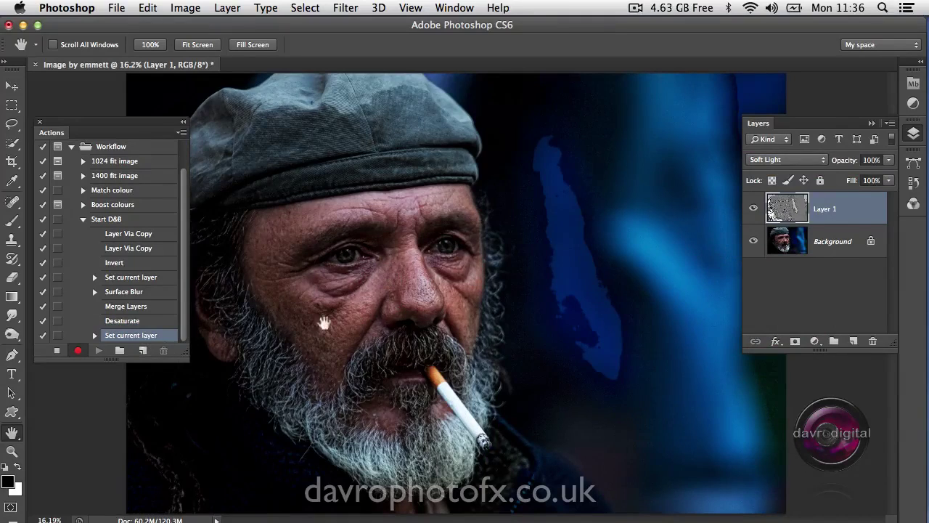
# Rename the Soft Light layer "dodge and Burn" and stop recording the action.
pyautogui.doubleClick(827, 209)
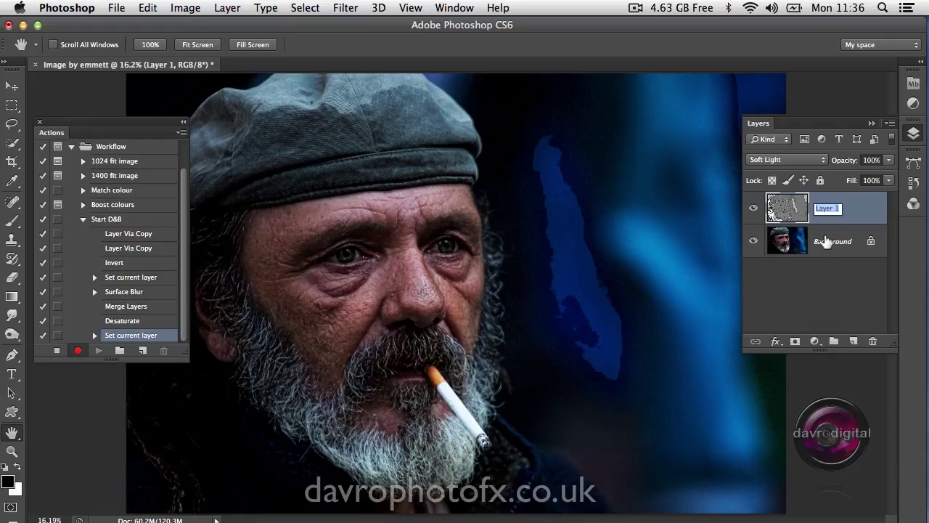
pyautogui.write('dodge and Burn')
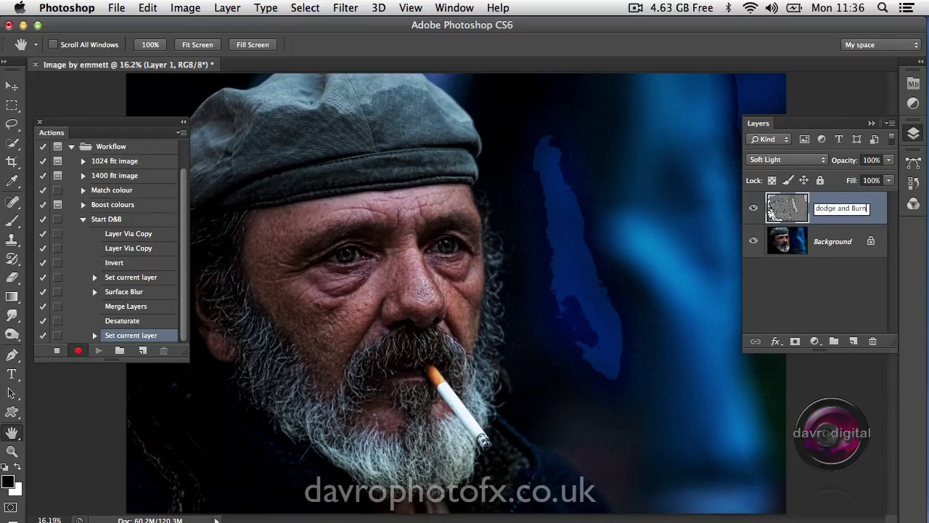
pyautogui.press('Return')
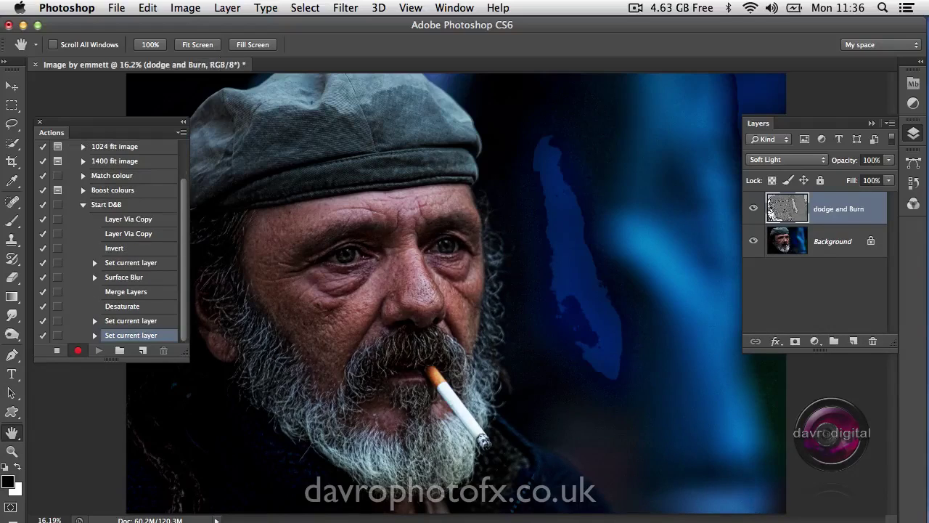
pyautogui.click(56, 350)
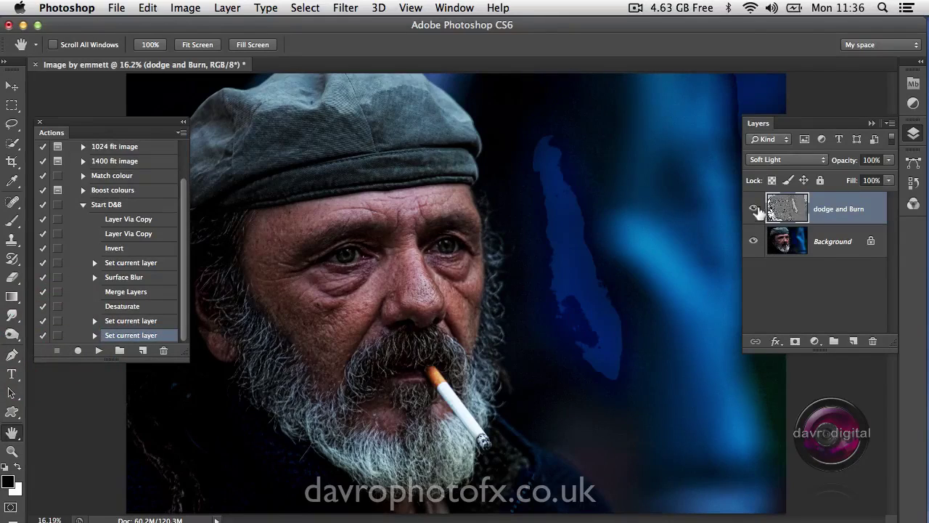
# Compare the portrait's facial detail with and without the dodge and Burn layer, both at full view and close up.
pyautogui.click(755, 210)
pyautogui.click(755, 210)
pyautogui.keyDown('super'); pyautogui.click(324, 317); pyautogui.keyUp('super')
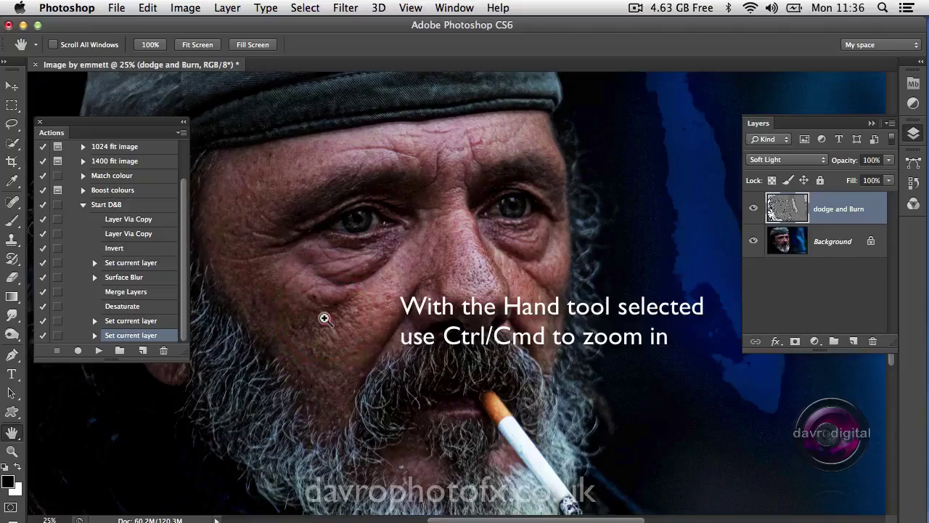
pyautogui.keyDown('super'); pyautogui.click(324, 317); pyautogui.keyUp('super')
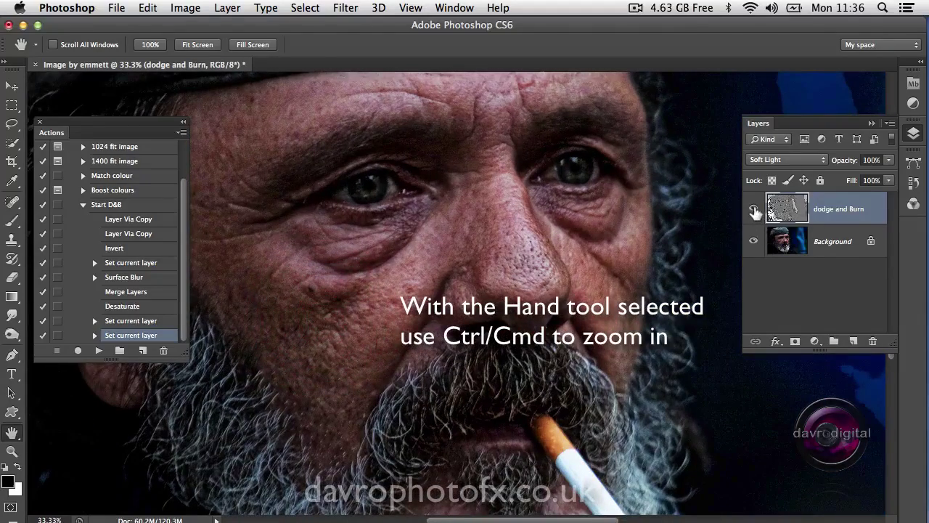
pyautogui.click(754, 209)
pyautogui.click(754, 209)
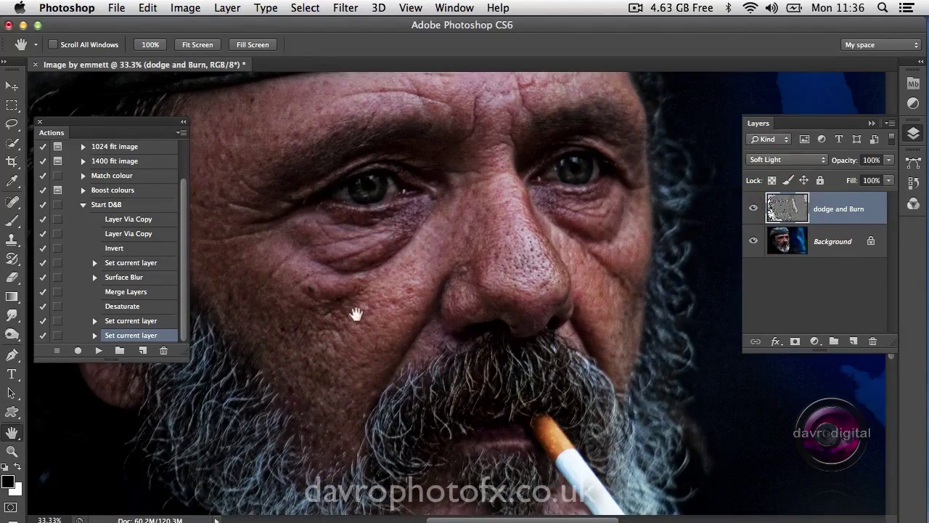
pyautogui.moveTo(249, 327); pyautogui.dragTo(322, 318)
pyautogui.moveTo(236, 216); pyautogui.dragTo(431, 89)
pyautogui.moveTo(473, 136); pyautogui.dragTo(736, 218)
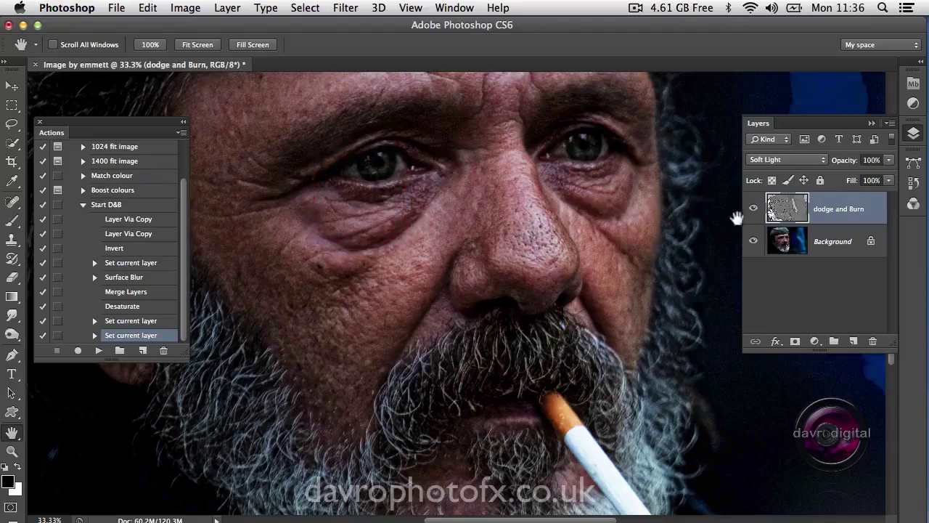
pyautogui.click(754, 209)
pyautogui.click(754, 209)
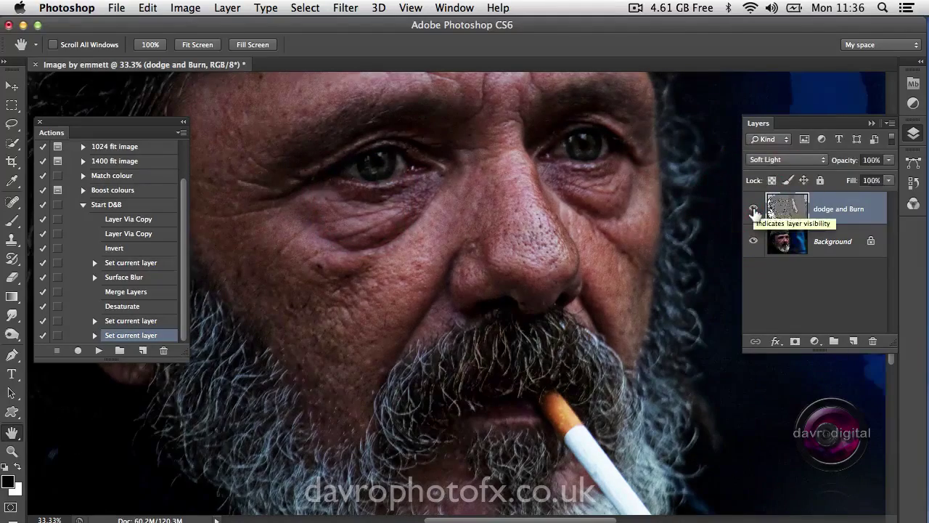
pyautogui.click(754, 209)
pyautogui.click(754, 209)
pyautogui.press('super+0')
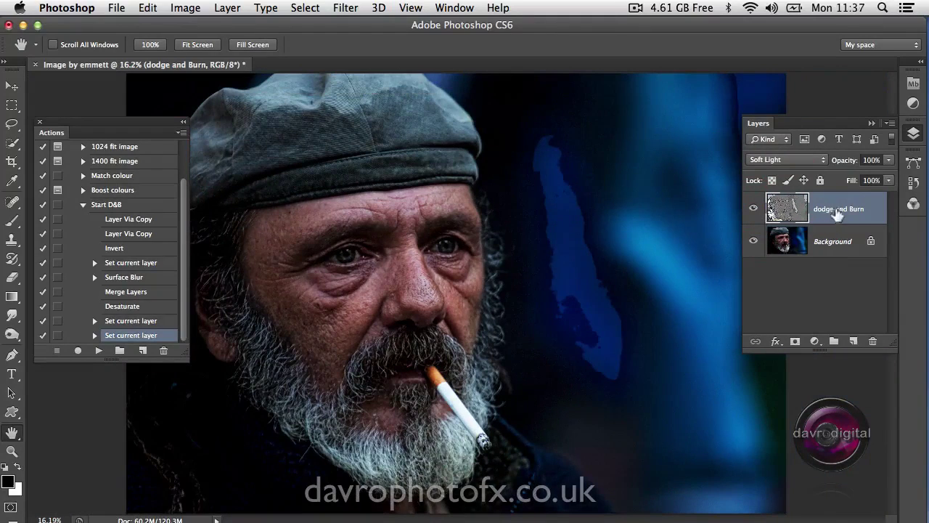
# Delete the dodge and Burn layer and enable the dialog pause for the Surface Blur command in the Start D&B action.
pyautogui.press('Delete')
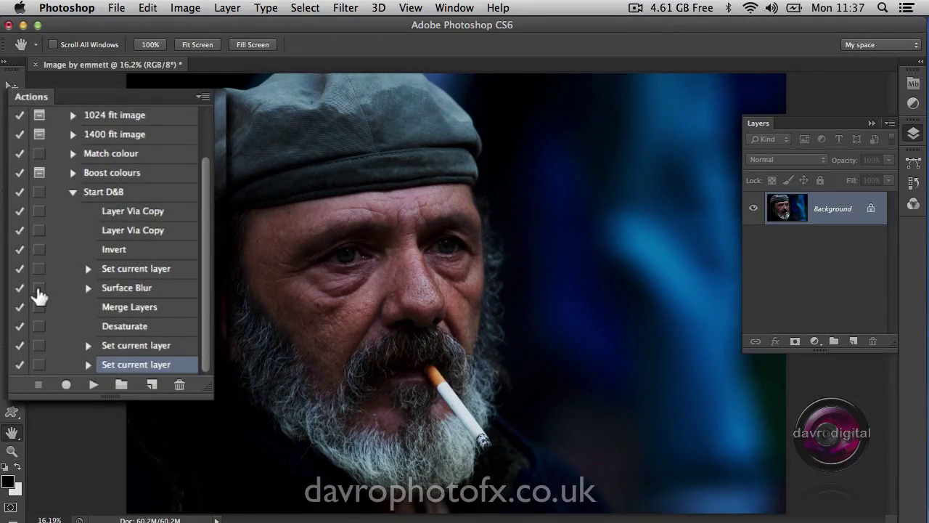
pyautogui.click(38, 288)
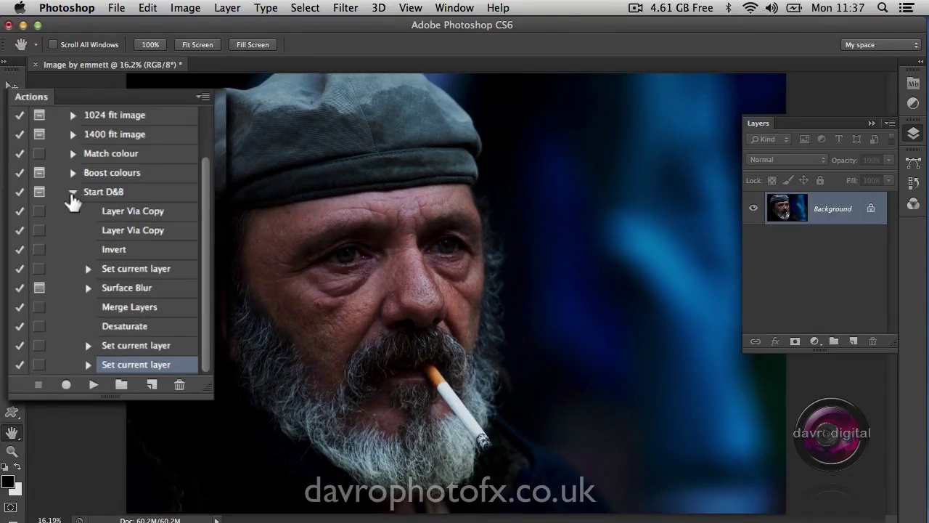
pyautogui.click(72, 192)
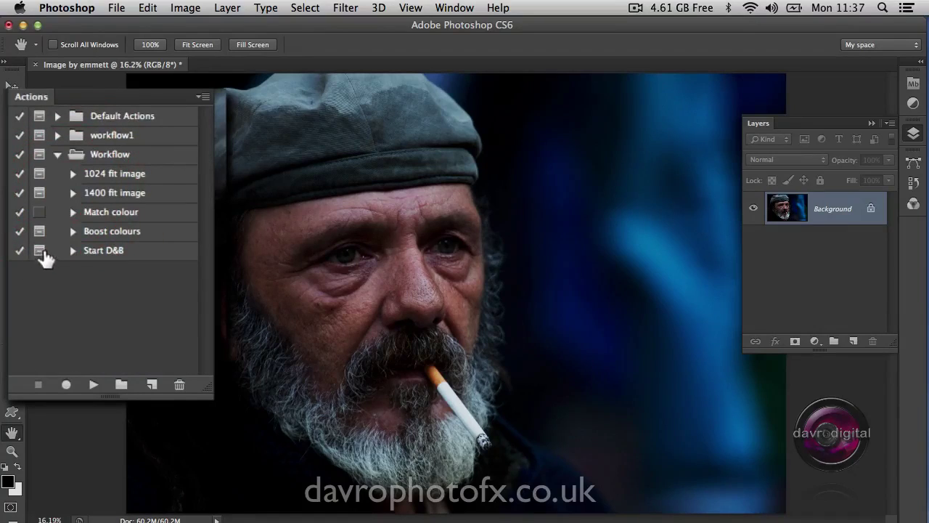
pyautogui.click(73, 251)
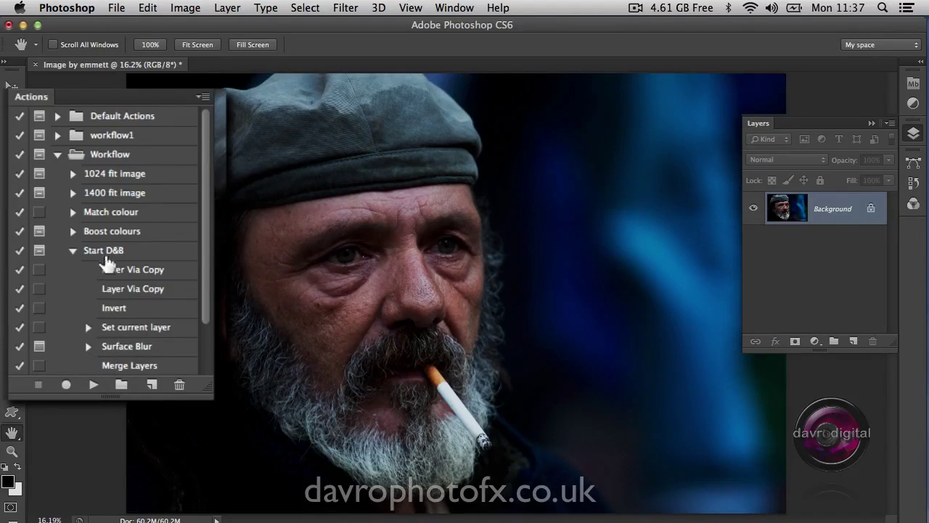
# Play the Start D&B action, applying its Surface Blur with a radius of 25 pixels and a threshold of 25 levels.
pyautogui.click(101, 254)
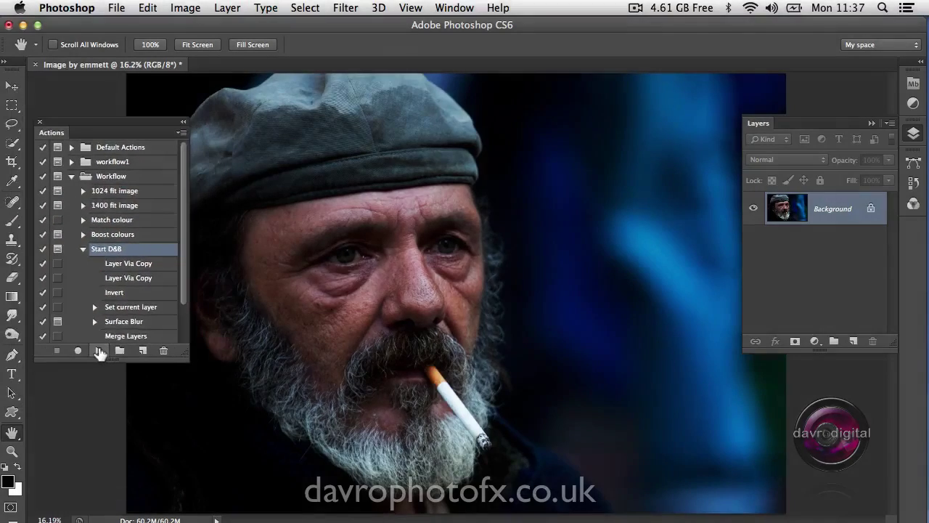
pyautogui.click(100, 351)
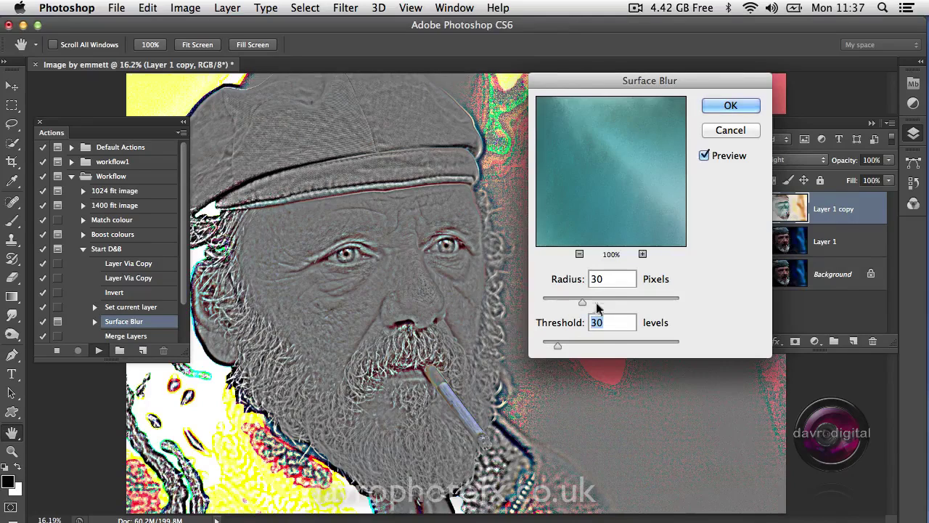
pyautogui.click(612, 280)
pyautogui.doubleClick(594, 280)
pyautogui.write('25')
pyautogui.press('Tab')
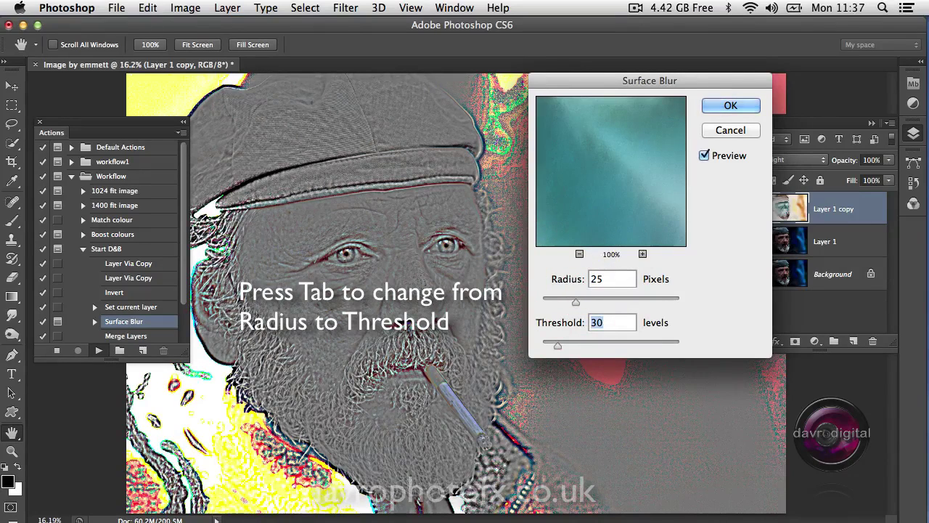
pyautogui.write('25')
pyautogui.click(730, 106)
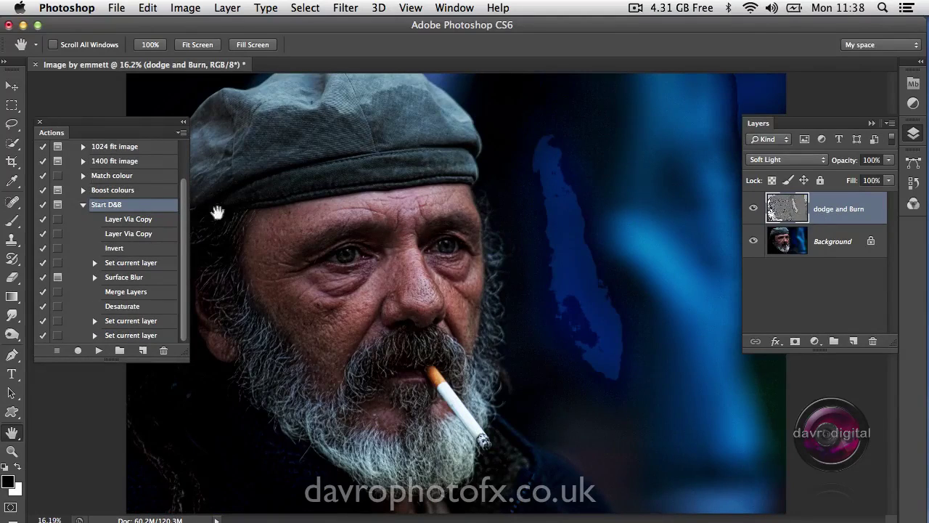
# Group the Actions panel with the Layers panel and compare the portrait with and without the dodge and Burn layer.
pyautogui.moveTo(58, 132); pyautogui.dragTo(778, 128)
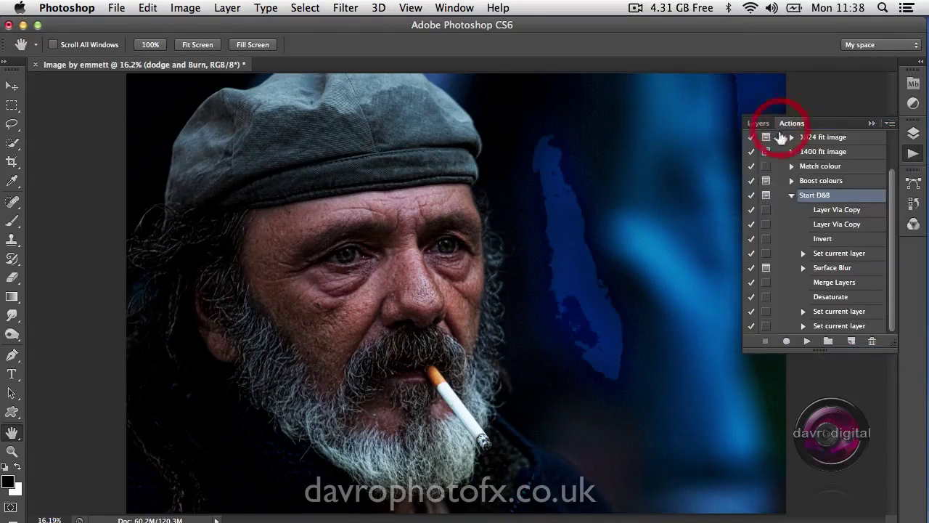
pyautogui.click(760, 123)
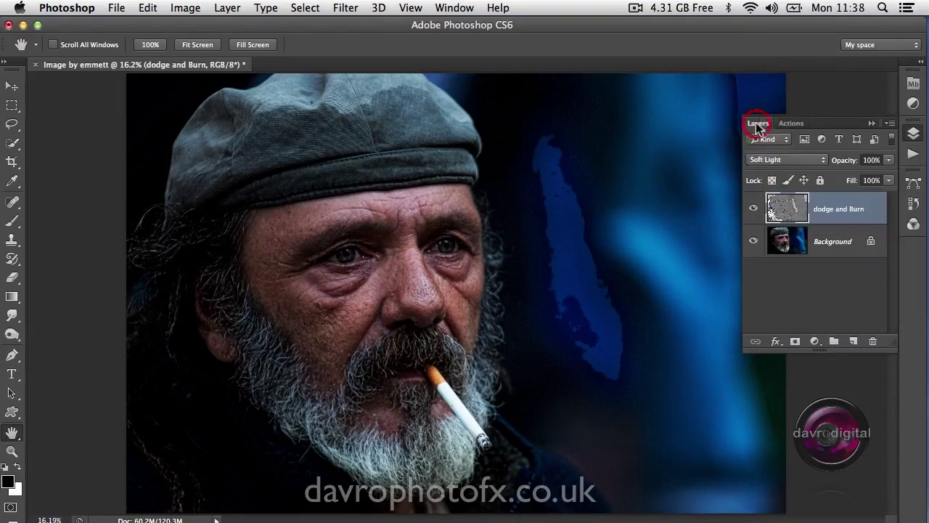
pyautogui.click(754, 211)
pyautogui.click(754, 211)
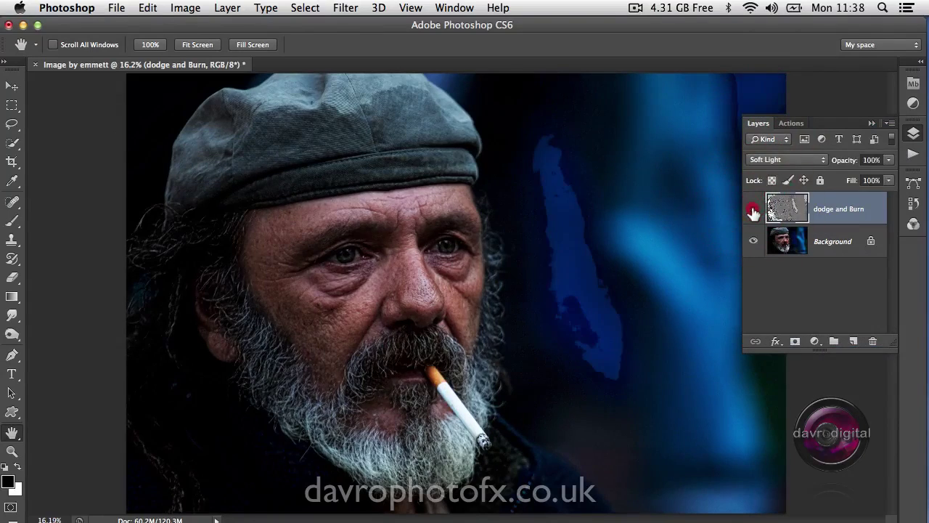
pyautogui.click(754, 211)
pyautogui.click(753, 211)
pyautogui.click(754, 211)
pyautogui.click(754, 211)
# Set the dodge and Burn layer's blend mode to Normal and collapse the Layers panel to uncover the image.
pyautogui.click(764, 164)
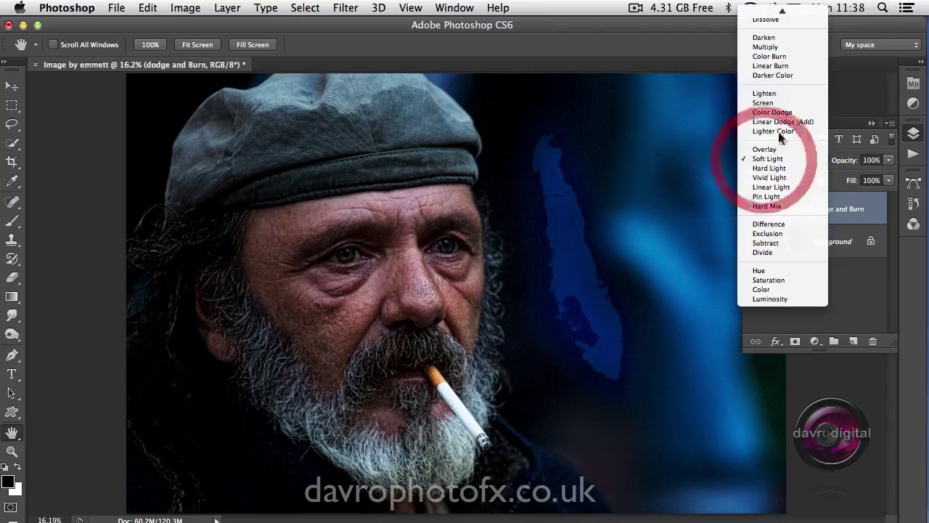
pyautogui.click(787, 15)
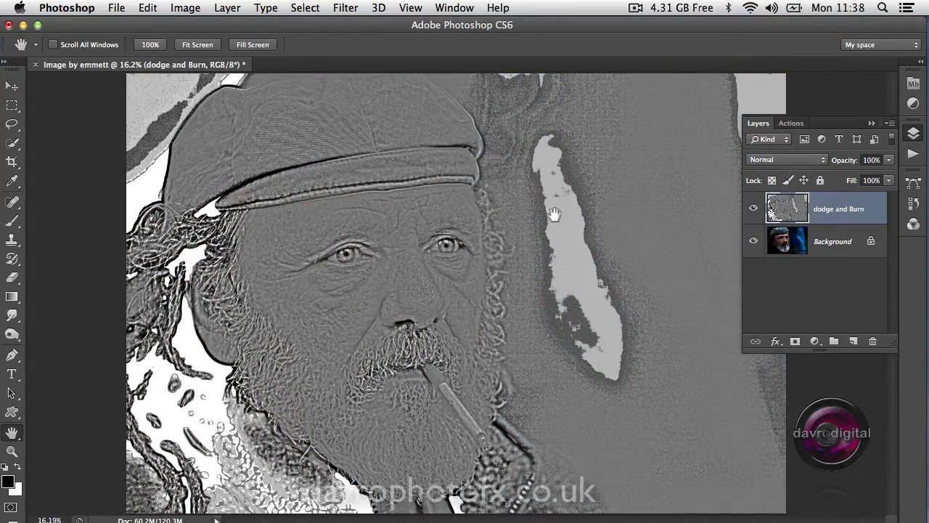
pyautogui.click(870, 123)
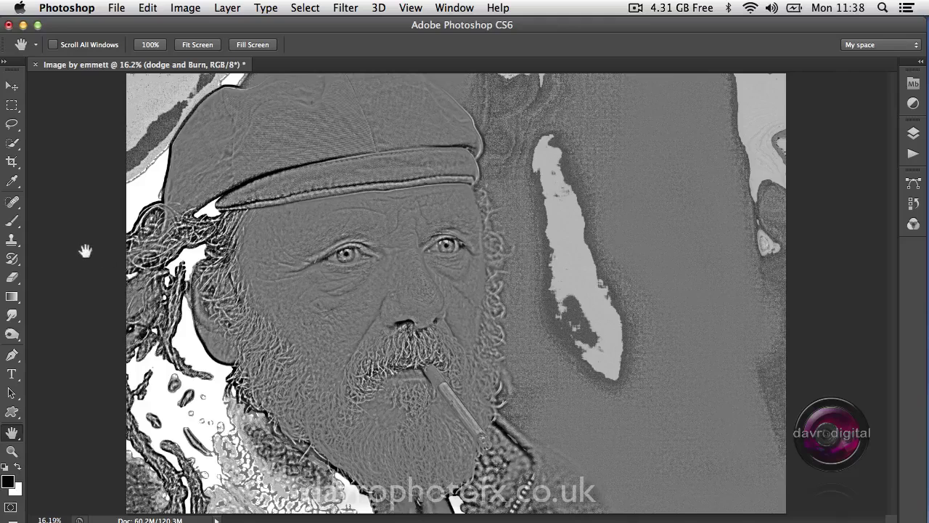
# Choose the Brush tool and set the foreground colour to a neutral grey with 50% brightness.
pyautogui.press('b')
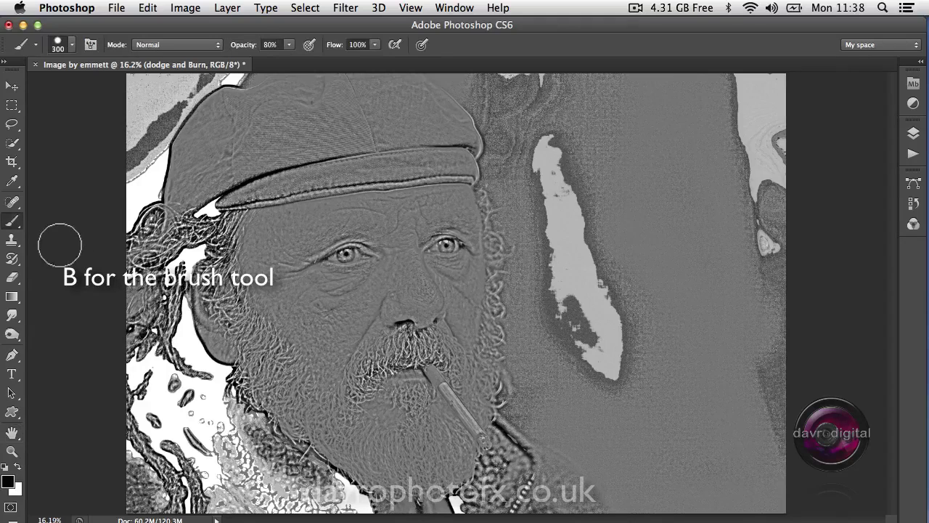
pyautogui.click(8, 482)
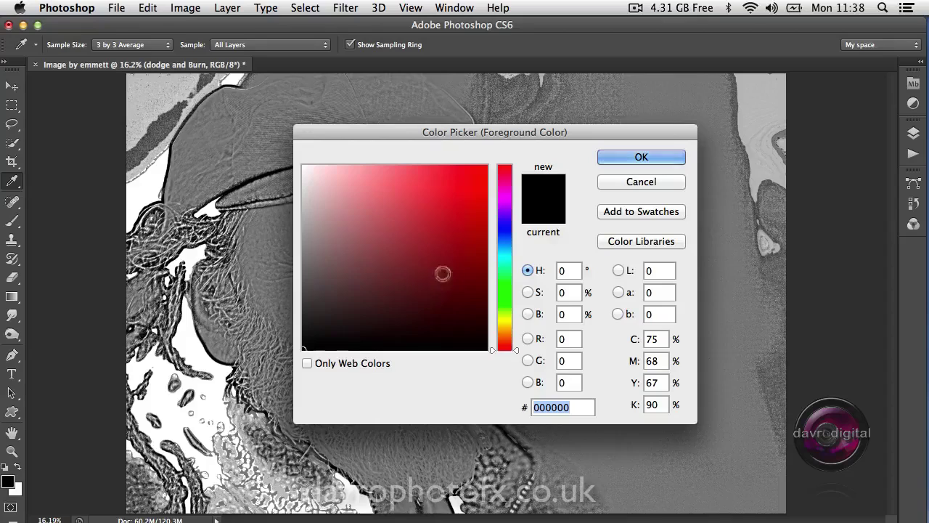
pyautogui.click(565, 316)
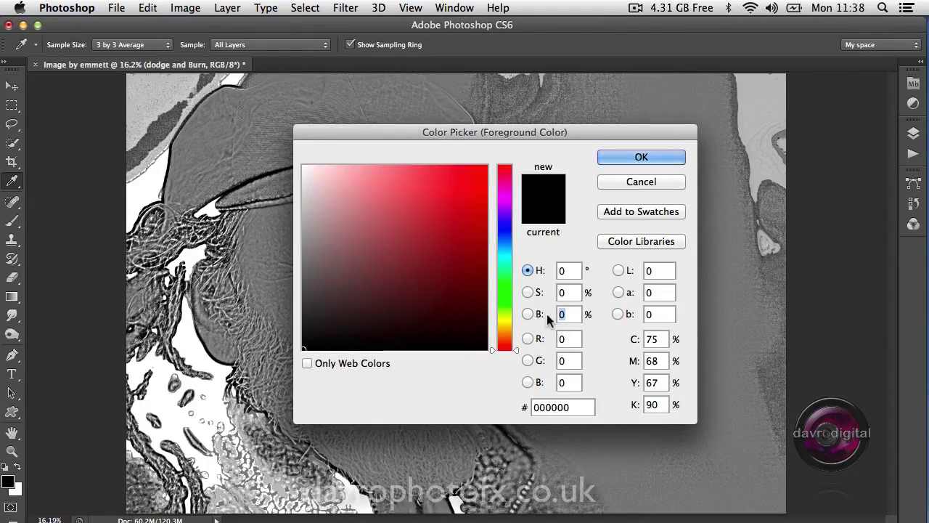
pyautogui.write('50')
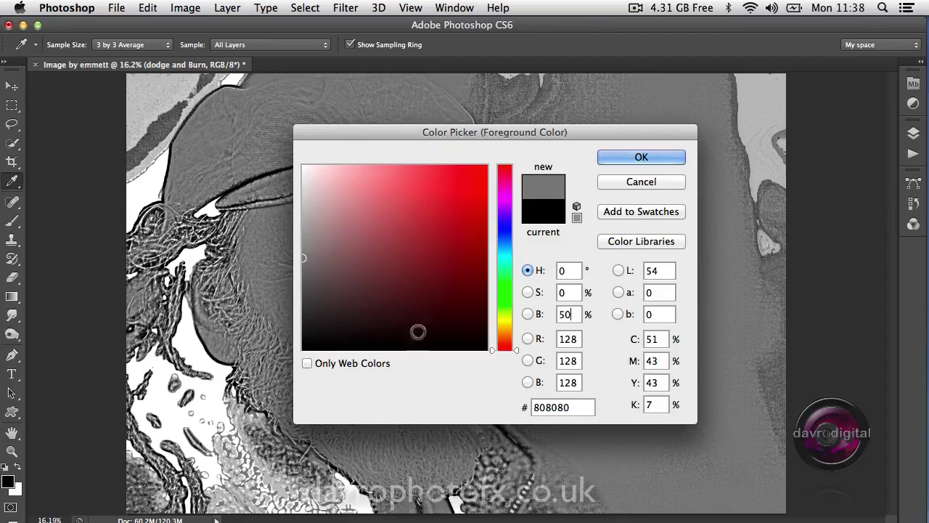
pyautogui.click(646, 157)
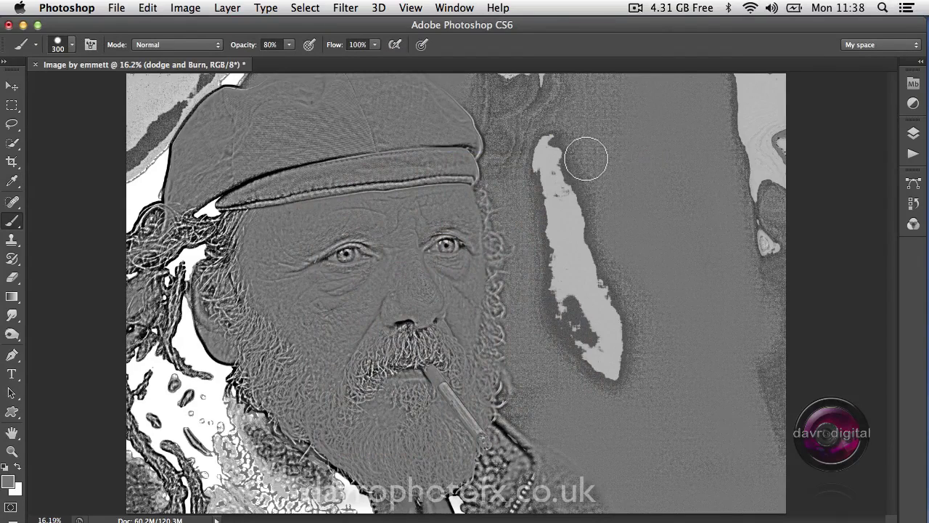
# Paint grey over the background beside the man's face with an enlarged brush of size 800 at 100% opacity.
pyautogui.press('0')
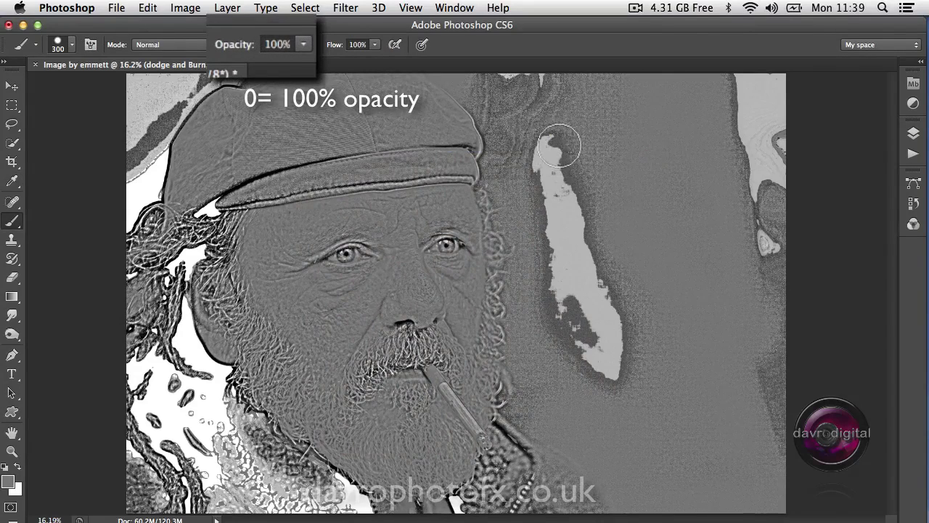
pyautogui.press(']')
pyautogui.press(']')
pyautogui.press(']')
pyautogui.press(']')
pyautogui.press(']')
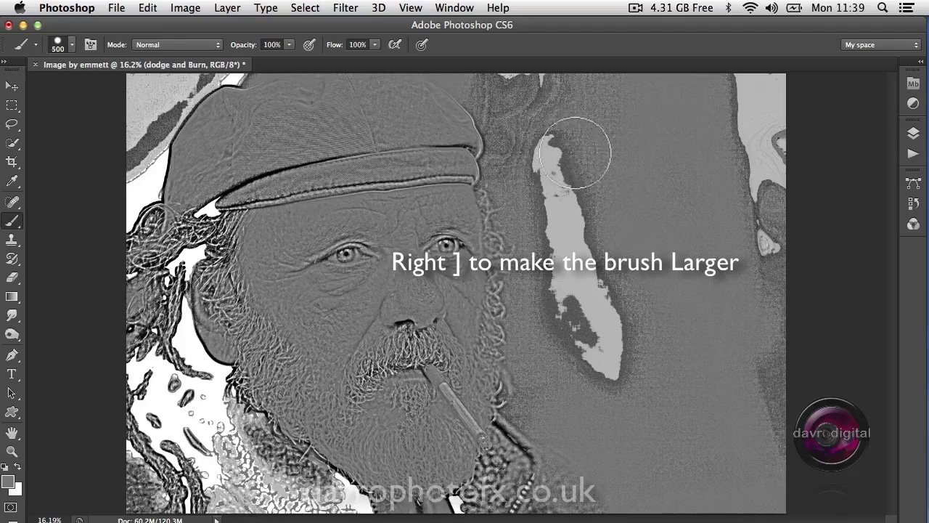
pyautogui.moveTo(753, 96)
pyautogui.mouseDown()
pyautogui.moveTo(769, 324)
pyautogui.moveTo(762, 466)
pyautogui.moveTo(605, 471)
pyautogui.moveTo(593, 368)
pyautogui.moveTo(608, 222)
pyautogui.moveTo(635, 333)
pyautogui.moveTo(581, 255)
pyautogui.moveTo(583, 133)
pyautogui.moveTo(557, 98)
pyautogui.moveTo(503, 76)
pyautogui.moveTo(521, 85)
pyautogui.moveTo(541, 182)
pyautogui.mouseUp()
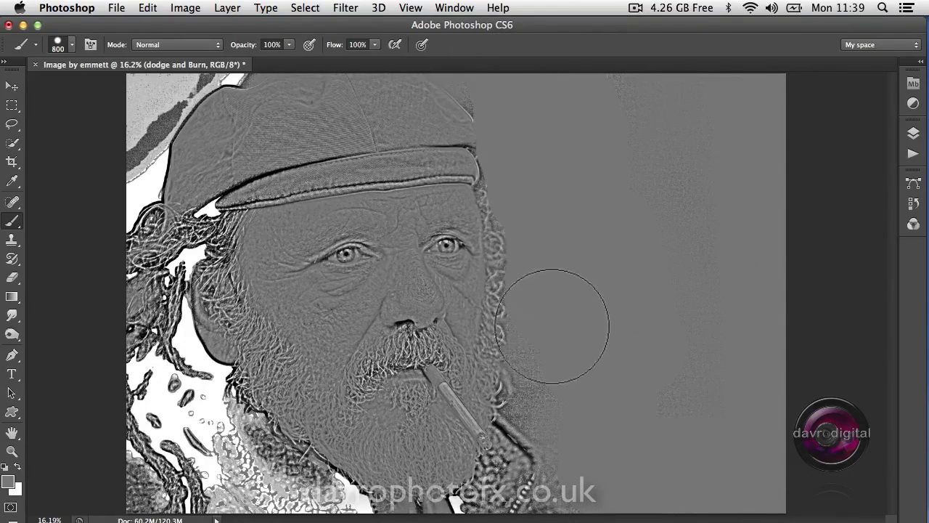
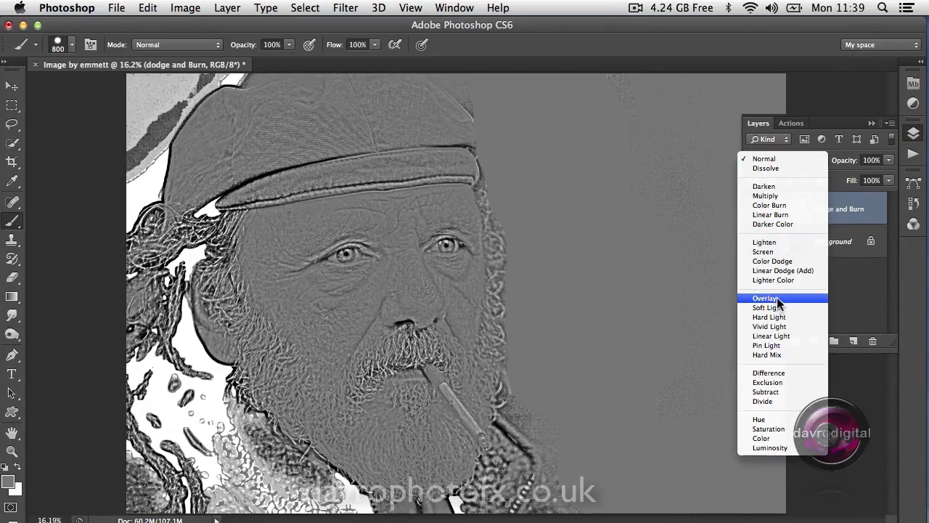
# Try the Overlay blend mode on the dodge and Burn layer and change it back to Soft Light.
pyautogui.click(776, 297)
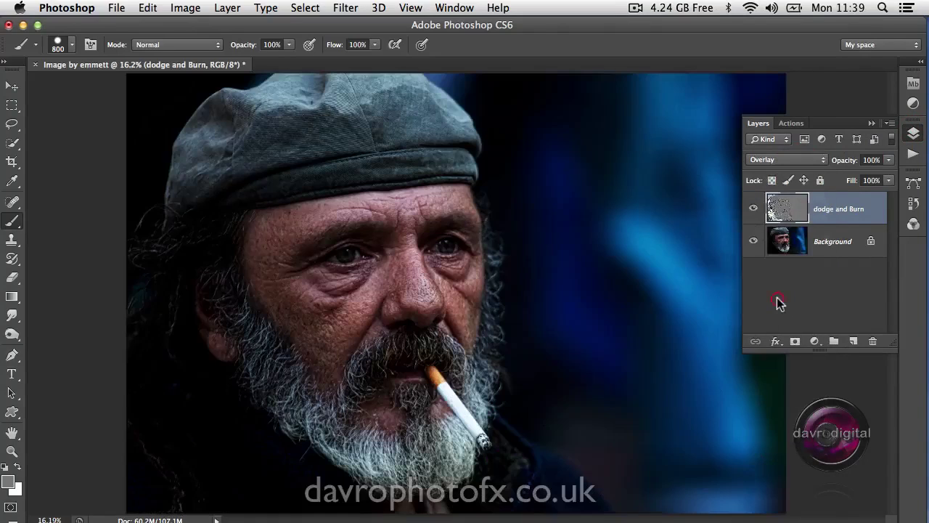
pyautogui.click(783, 159)
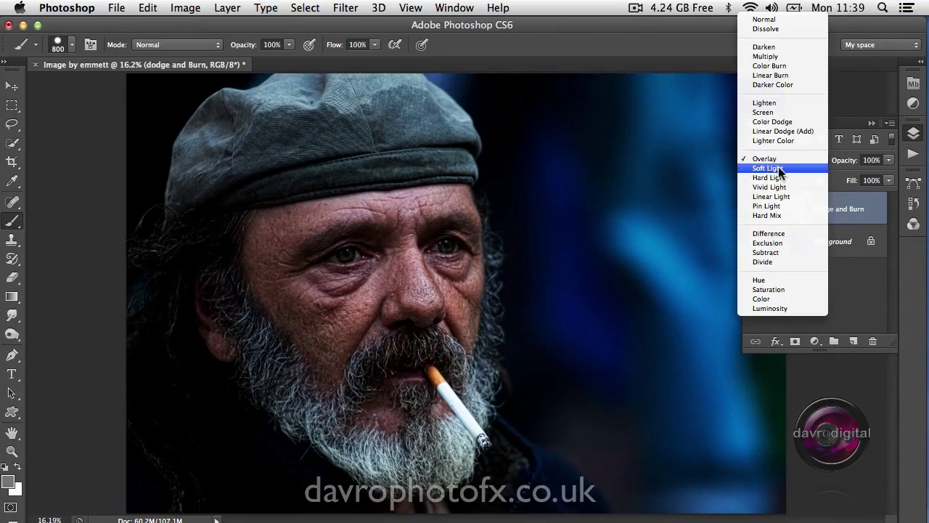
pyautogui.click(779, 168)
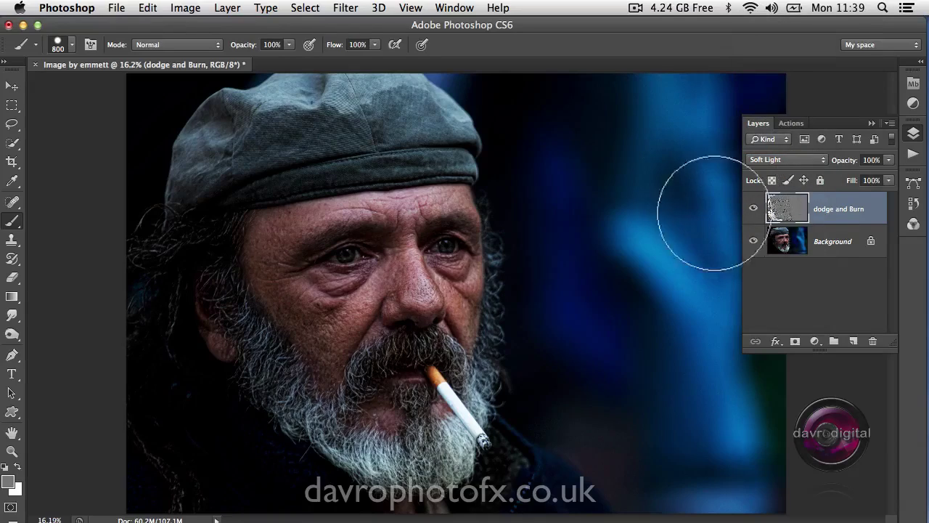
# Reduce the brush size to 250.
pyautogui.press('[')
pyautogui.press('[')
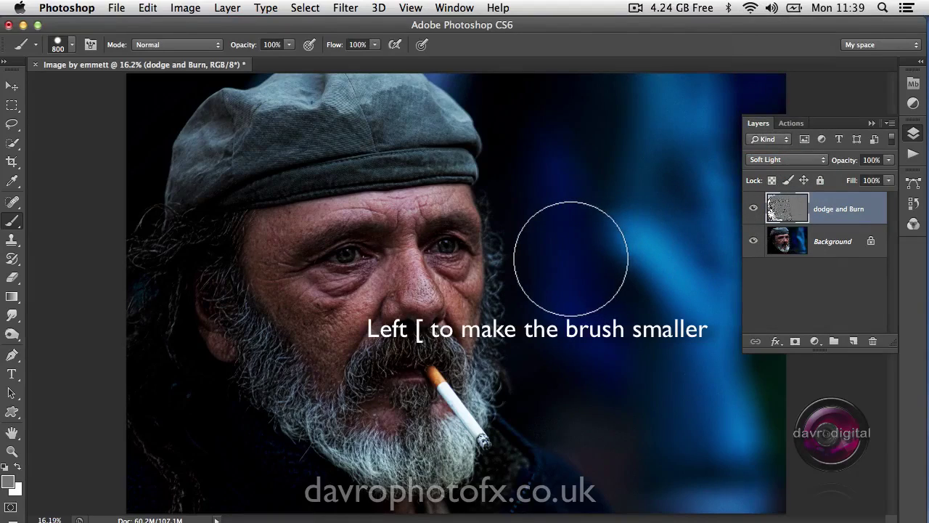
pyautogui.press('[')
pyautogui.press('[')
pyautogui.press('[')
pyautogui.press('[')
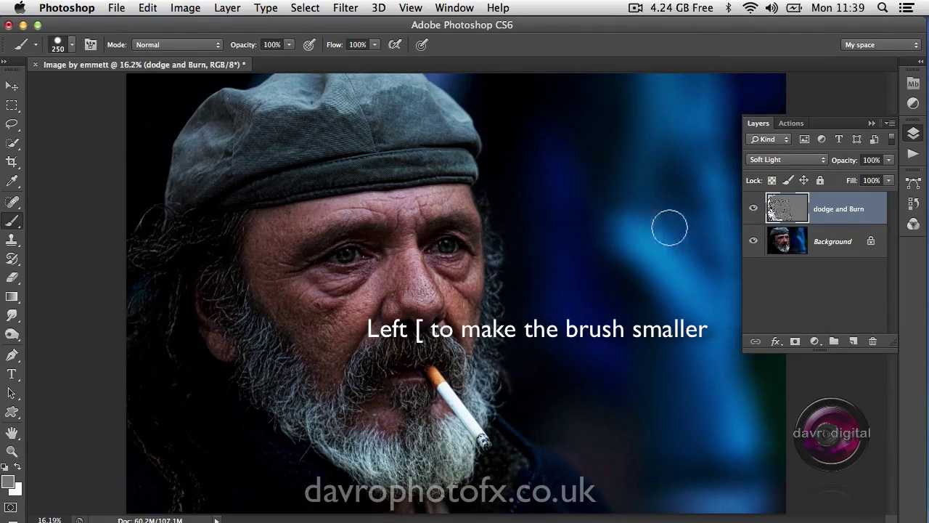
# Switch the dodge and Burn layer's visibility repeatedly to compare the retouched portrait with the original.
pyautogui.click(754, 211)
pyautogui.click(755, 211)
pyautogui.click(755, 212)
pyautogui.click(754, 211)
pyautogui.click(755, 211)
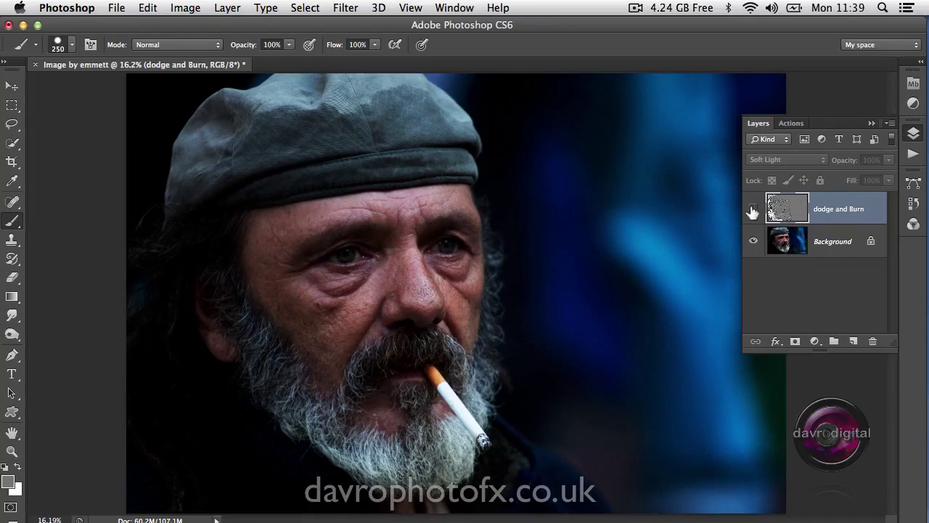
# Show the dodge and Burn layer again and paint grey at 40% brush opacity over the hair beside the face, the coat and the long hair.
pyautogui.click(753, 211)
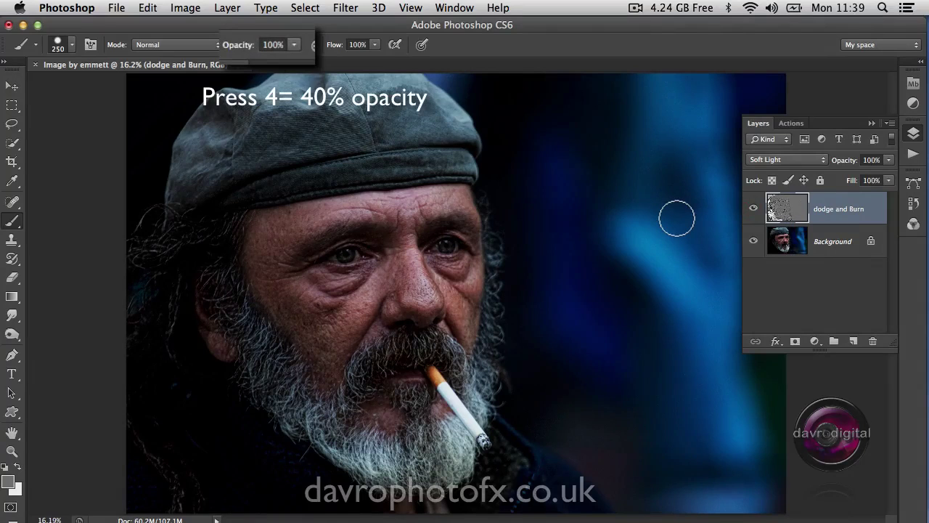
pyautogui.moveTo(496, 220)
pyautogui.mouseDown()
pyautogui.moveTo(492, 334)
pyautogui.moveTo(494, 217)
pyautogui.moveTo(494, 323)
pyautogui.mouseUp()
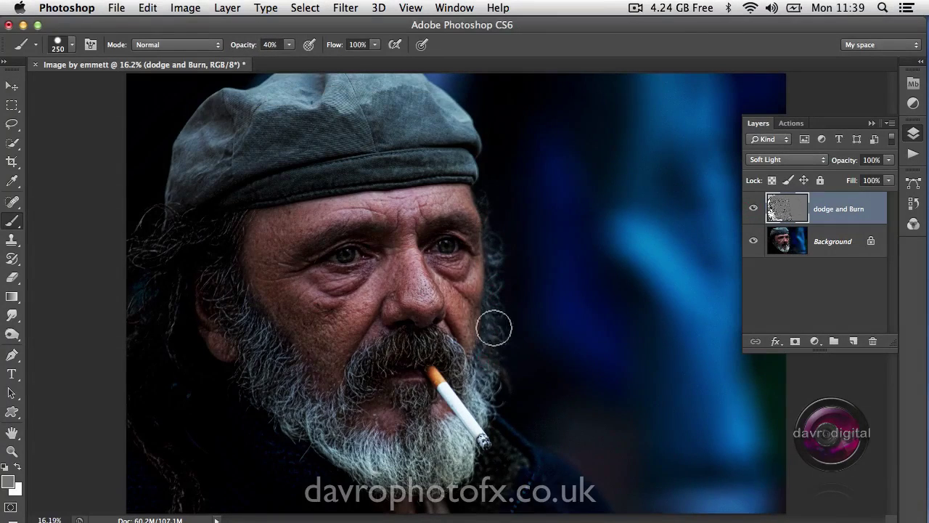
pyautogui.moveTo(502, 424)
pyautogui.mouseDown()
pyautogui.moveTo(530, 465)
pyautogui.moveTo(492, 470)
pyautogui.moveTo(501, 486)
pyautogui.moveTo(531, 444)
pyautogui.moveTo(596, 488)
pyautogui.moveTo(543, 444)
pyautogui.mouseUp()
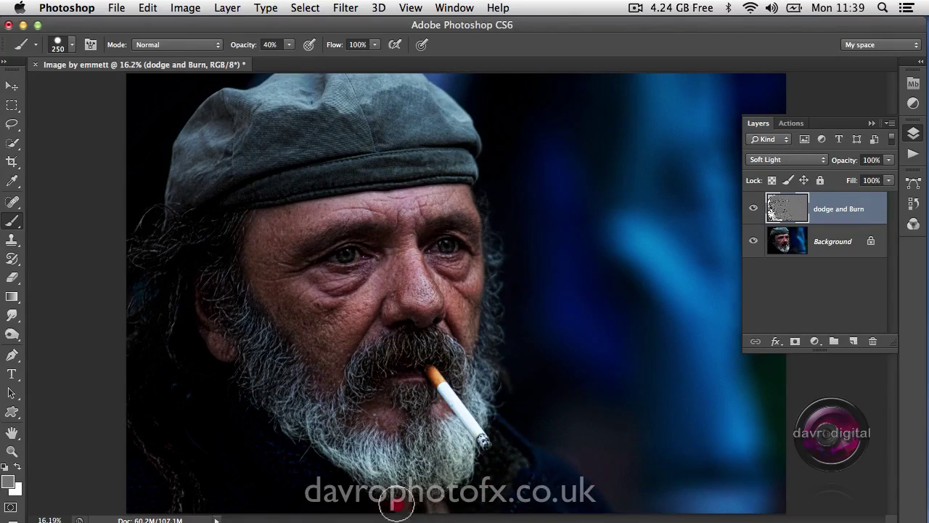
pyautogui.moveTo(202, 500)
pyautogui.mouseDown()
pyautogui.moveTo(151, 443)
pyautogui.moveTo(167, 495)
pyautogui.moveTo(141, 404)
pyautogui.moveTo(149, 350)
pyautogui.mouseUp()
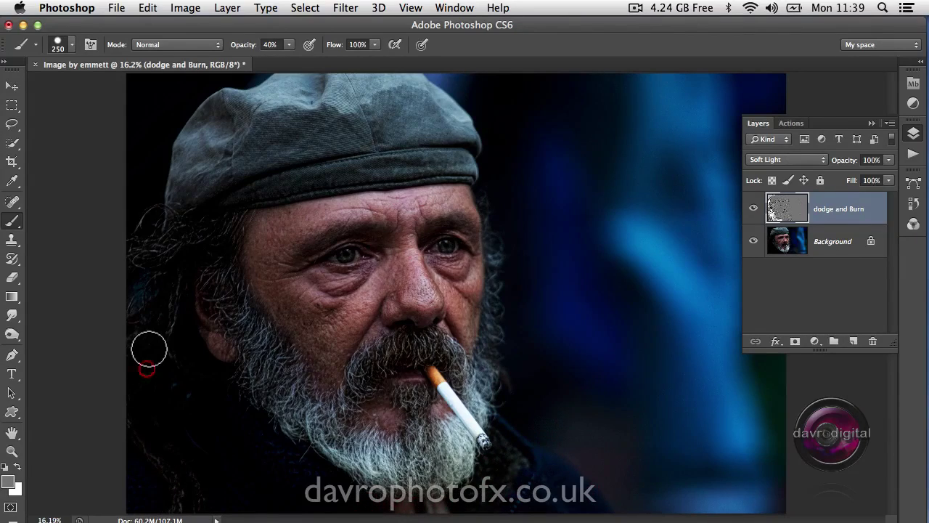
# Enlarge the brush to 700 and paint grey over the long hair and down the outer edge of the beard.
pyautogui.press(']')
pyautogui.press(']')
pyautogui.press(']')
pyautogui.press(']')
pyautogui.press(']')
pyautogui.moveTo(155, 317)
pyautogui.mouseDown()
pyautogui.moveTo(174, 228)
pyautogui.moveTo(196, 243)
pyautogui.moveTo(269, 400)
pyautogui.moveTo(253, 344)
pyautogui.moveTo(207, 271)
pyautogui.moveTo(232, 201)
pyautogui.moveTo(234, 213)
pyautogui.moveTo(151, 257)
pyautogui.moveTo(146, 278)
pyautogui.moveTo(141, 149)
pyautogui.moveTo(141, 108)
pyautogui.moveTo(197, 67)
pyautogui.moveTo(256, 44)
pyautogui.moveTo(140, 194)
pyautogui.moveTo(159, 289)
pyautogui.moveTo(228, 409)
pyautogui.moveTo(286, 404)
pyautogui.moveTo(319, 422)
pyautogui.mouseUp()
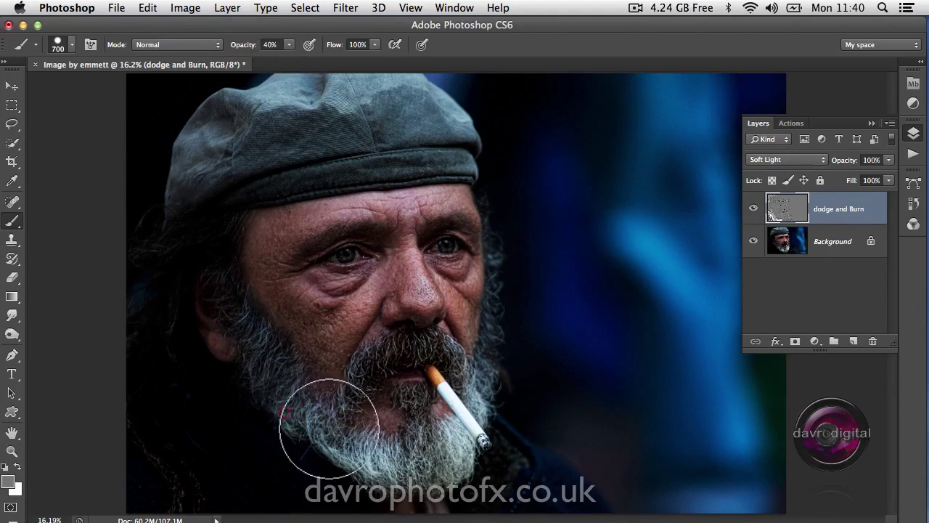
# Compare the face at 25% zoom with the dodge and Burn layer hidden and shown.
pyautogui.press('super+space')
pyautogui.keyDown('super'); pyautogui.click(342, 338); pyautogui.keyUp('super')
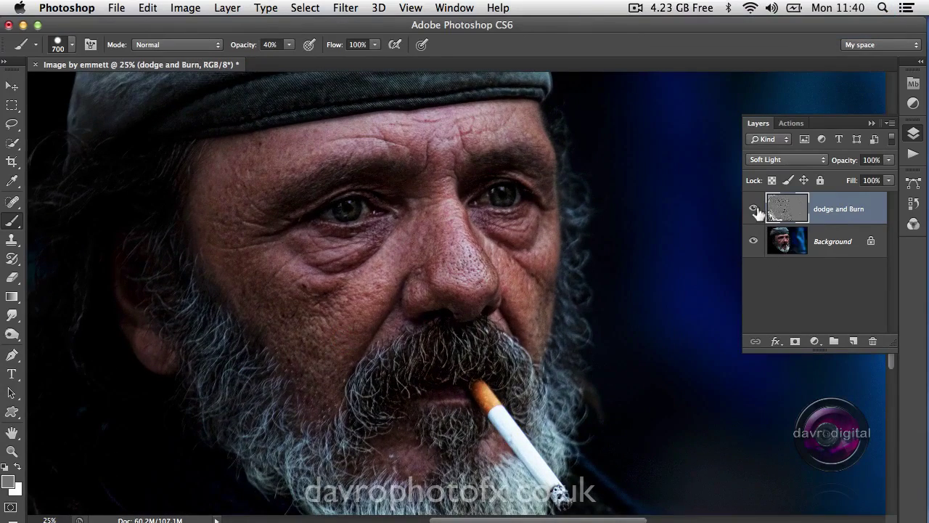
pyautogui.click(754, 209)
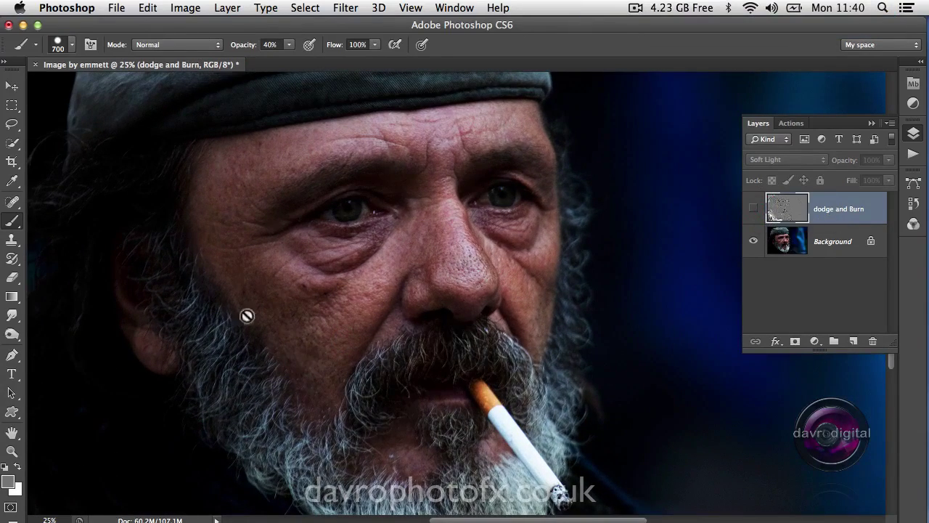
pyautogui.click(753, 209)
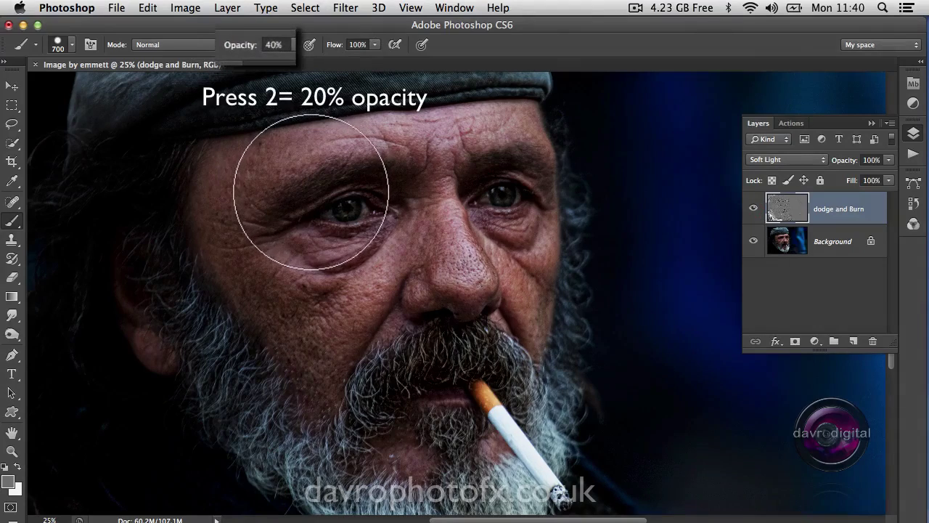
# Paint grey over the forehead, cheeks and nose with a size 250 brush at 20% opacity to soften the effect.
pyautogui.press('2')
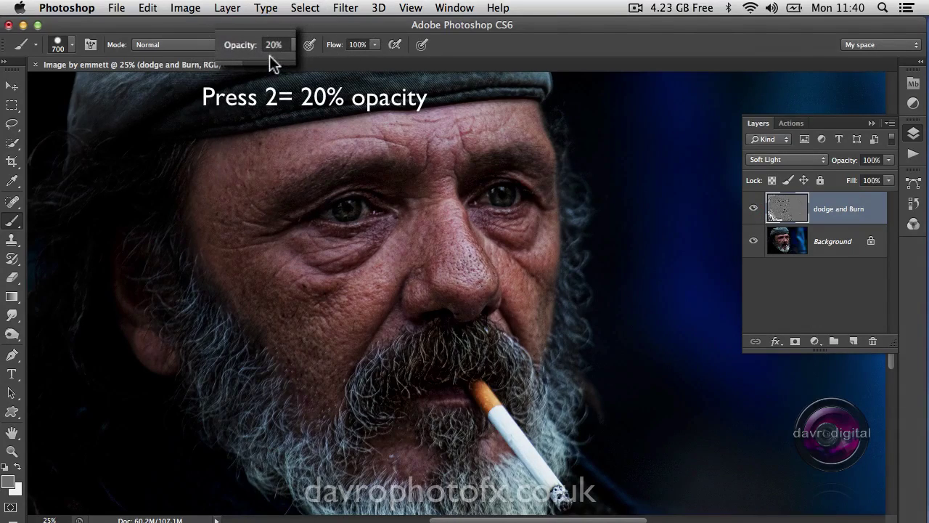
pyautogui.press('[')
pyautogui.press('[')
pyautogui.press('[')
pyautogui.press('[')
pyautogui.press('[')
pyautogui.moveTo(296, 156)
pyautogui.mouseDown()
pyautogui.moveTo(263, 153)
pyautogui.moveTo(231, 185)
pyautogui.moveTo(227, 252)
pyautogui.moveTo(302, 332)
pyautogui.moveTo(298, 346)
pyautogui.moveTo(324, 378)
pyautogui.mouseUp()
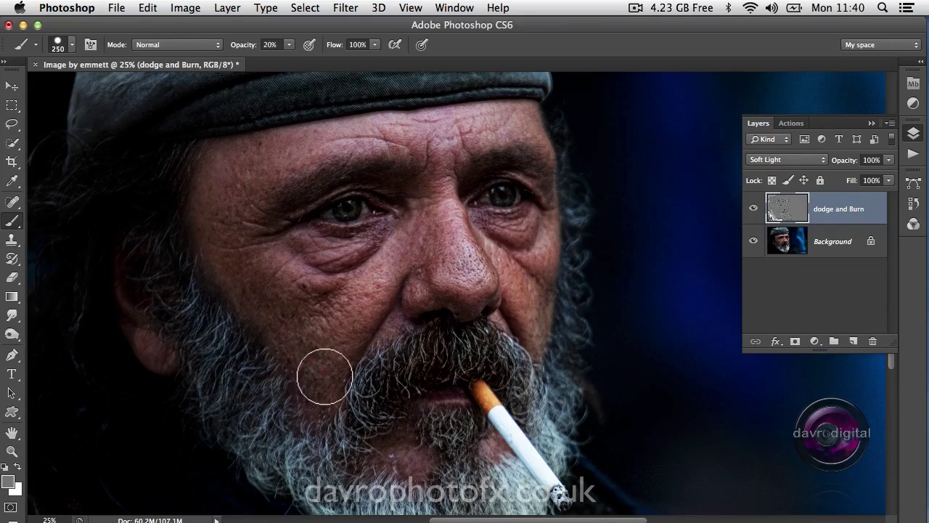
pyautogui.moveTo(444, 225)
pyautogui.mouseDown()
pyautogui.moveTo(461, 203)
pyautogui.moveTo(450, 192)
pyautogui.mouseUp()
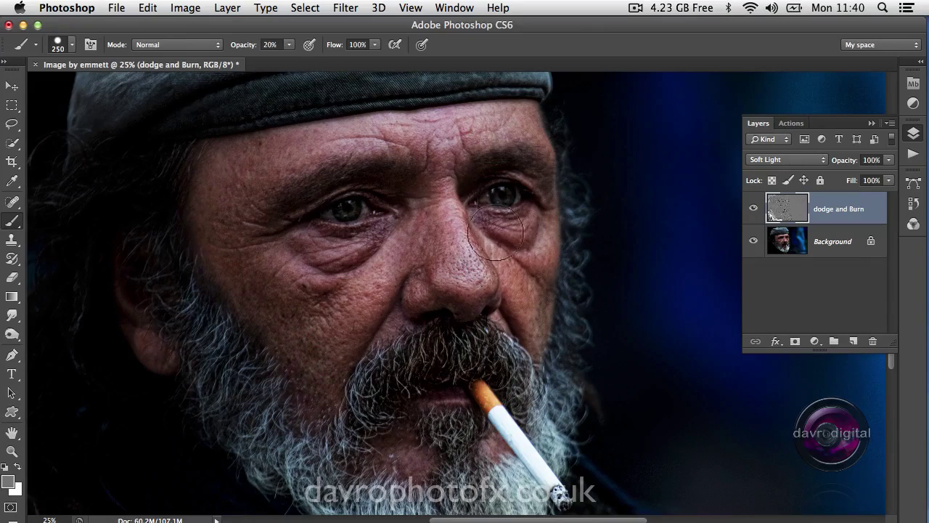
pyautogui.click(544, 312)
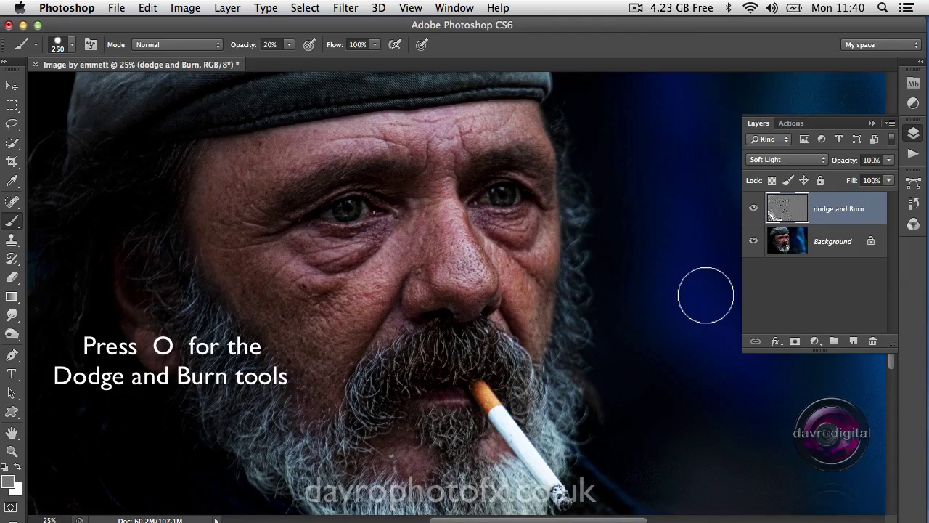
# Darken the forehead and the side of the nose with the Burn tool at size 300, Midtones range and 20% exposure.
pyautogui.press('o')
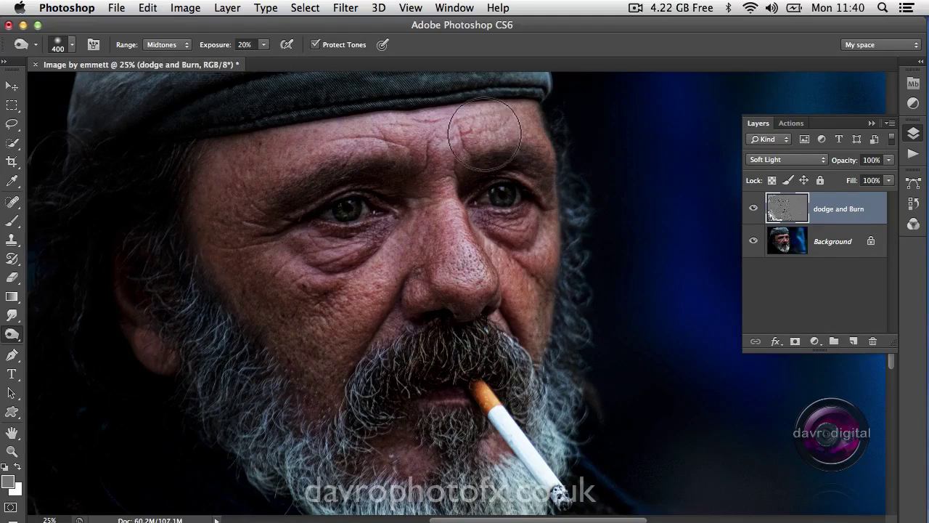
pyautogui.press('[')
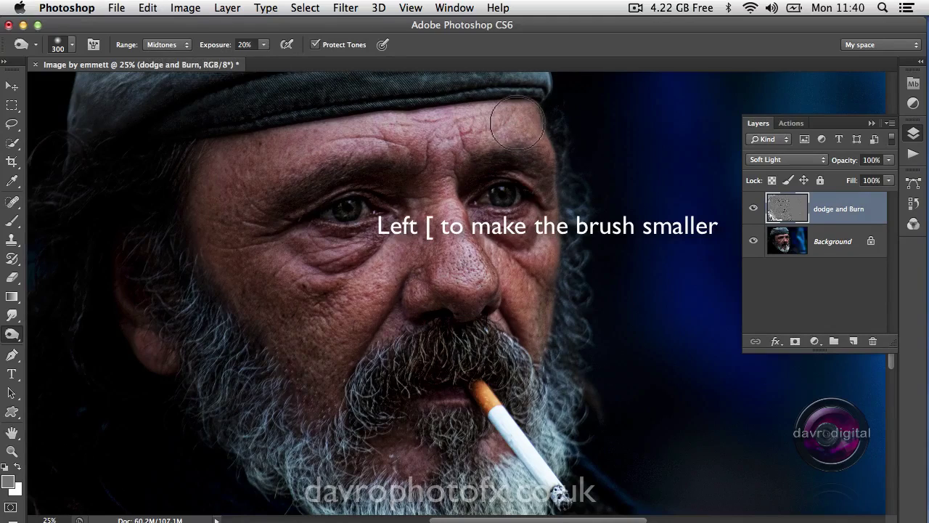
pyautogui.moveTo(512, 124)
pyautogui.mouseDown()
pyautogui.moveTo(307, 137)
pyautogui.moveTo(438, 137)
pyautogui.moveTo(523, 125)
pyautogui.mouseUp()
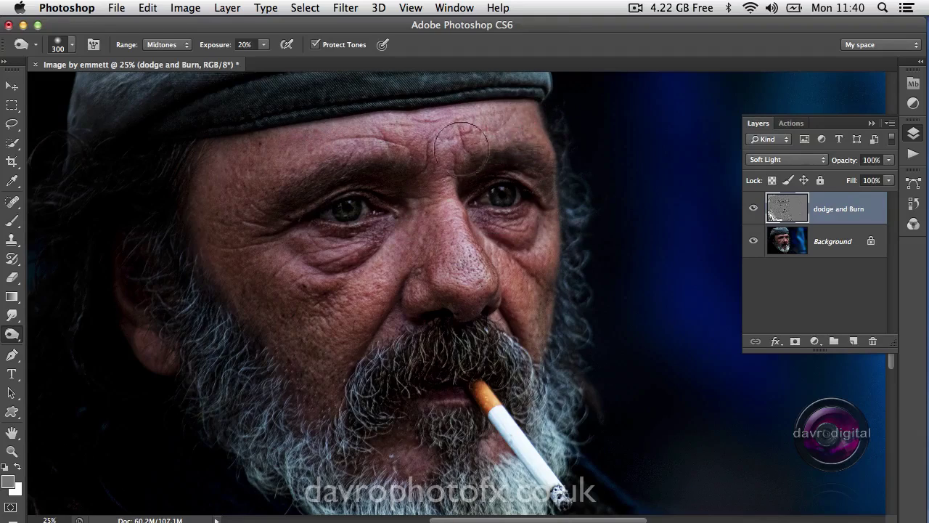
pyautogui.moveTo(430, 180); pyautogui.dragTo(424, 294)
pyautogui.moveTo(429, 222); pyautogui.dragTo(414, 297)
pyautogui.moveTo(415, 257)
pyautogui.mouseDown()
pyautogui.moveTo(417, 300)
pyautogui.moveTo(413, 290)
pyautogui.mouseUp()
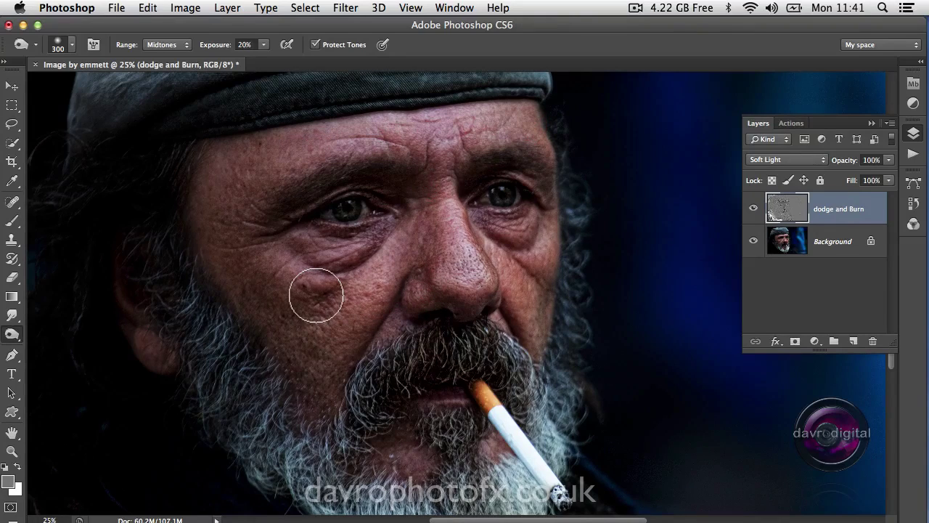
# Burn the cheek, then reduce the brush to 150 and darken the skin under both eyes.
pyautogui.moveTo(317, 295)
pyautogui.mouseDown()
pyautogui.moveTo(267, 288)
pyautogui.moveTo(239, 260)
pyautogui.mouseUp()
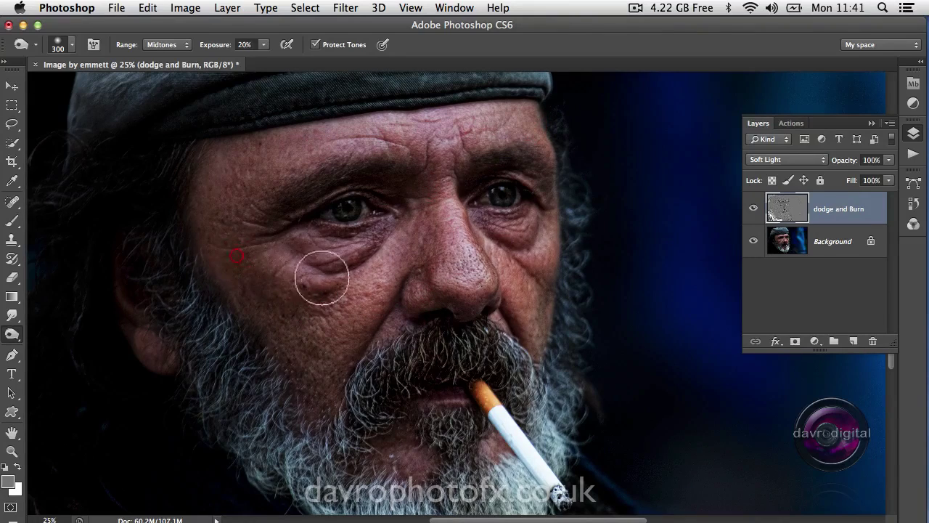
pyautogui.press('[')
pyautogui.press('[')
pyautogui.press('[')
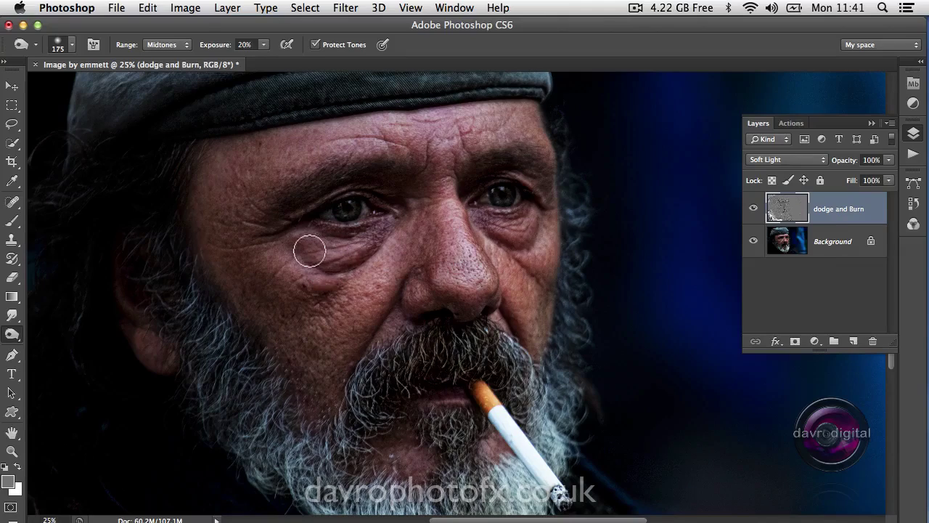
pyautogui.moveTo(306, 249)
pyautogui.mouseDown()
pyautogui.moveTo(359, 253)
pyautogui.moveTo(377, 242)
pyautogui.mouseUp()
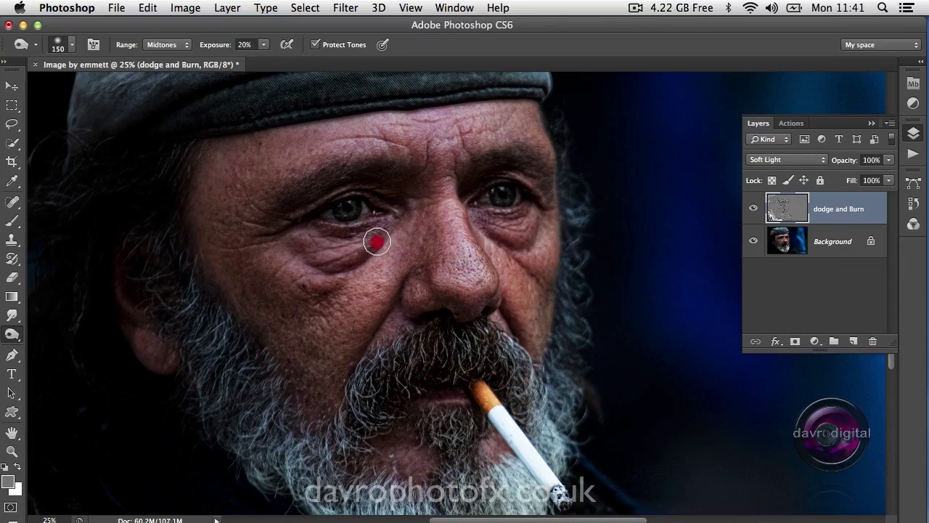
pyautogui.moveTo(500, 233)
pyautogui.mouseDown()
pyautogui.moveTo(537, 223)
pyautogui.moveTo(537, 262)
pyautogui.moveTo(547, 253)
pyautogui.moveTo(546, 278)
pyautogui.mouseUp()
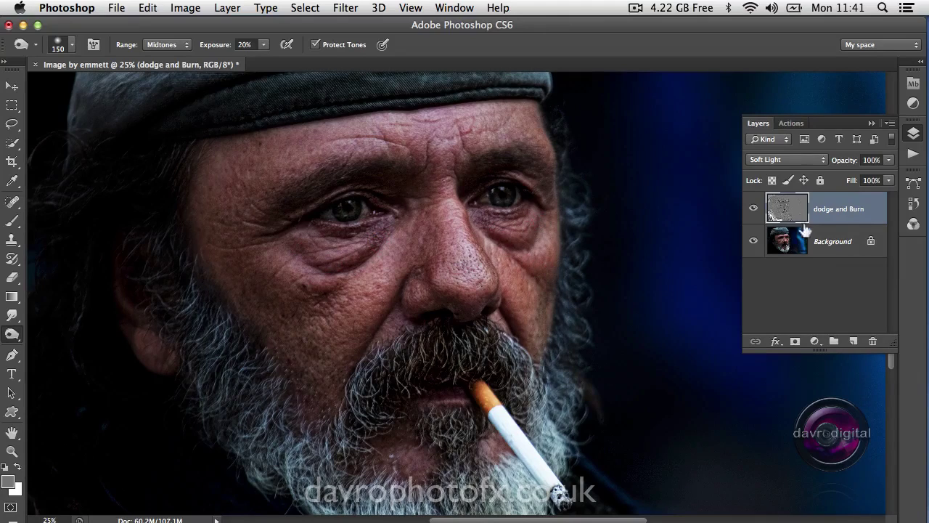
# Toggle the dodge and Burn layer's visibility to check the burned areas, ending with the whole image fitted in view.
pyautogui.click(755, 209)
pyautogui.click(755, 209)
pyautogui.click(755, 210)
pyautogui.click(755, 209)
pyautogui.click(755, 210)
pyautogui.press('super+0')
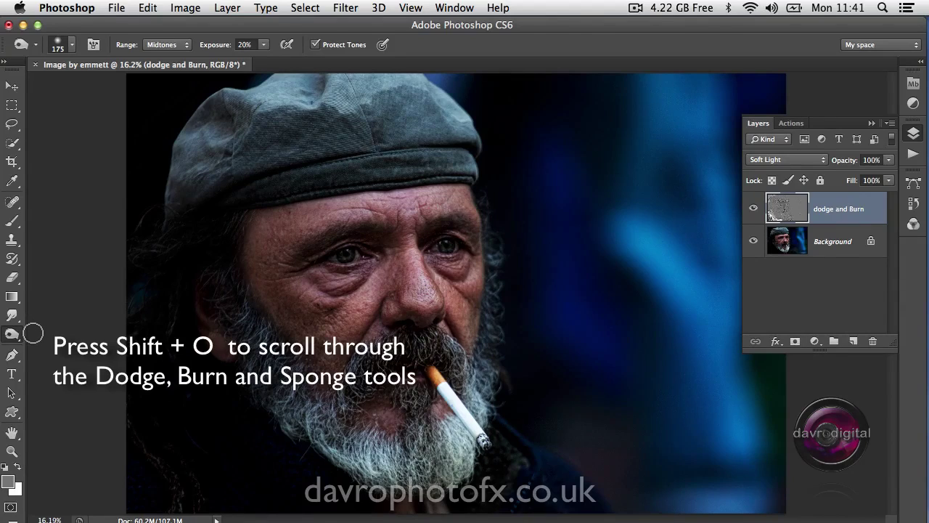
# Lighten the front of the cap with the Dodge tool at size 400, Midtones range and 20% exposure.
pyautogui.hotkey('shift', 'o')
pyautogui.hotkey('shift', 'o')
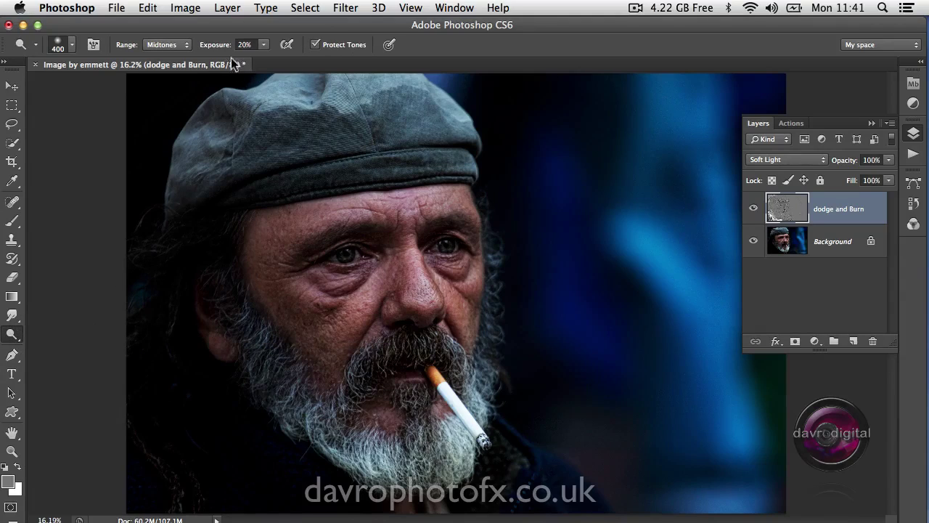
pyautogui.moveTo(457, 160)
pyautogui.mouseDown()
pyautogui.moveTo(280, 182)
pyautogui.moveTo(434, 156)
pyautogui.moveTo(460, 170)
pyautogui.mouseUp()
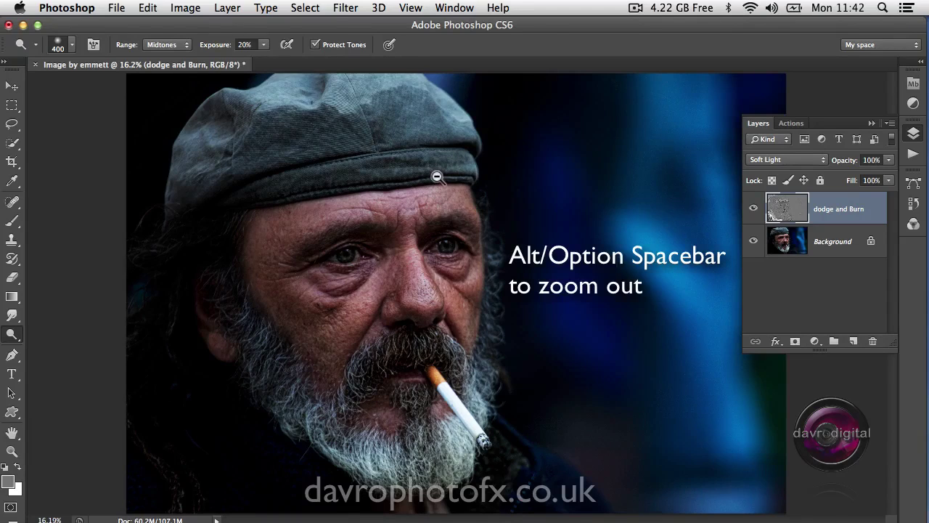
# Darken the edges and folds of the cap with the Burn tool, using an enlarged brush of size 500 at 20% exposure.
pyautogui.keyDown('alt'); pyautogui.click(437, 177); pyautogui.keyUp('alt')
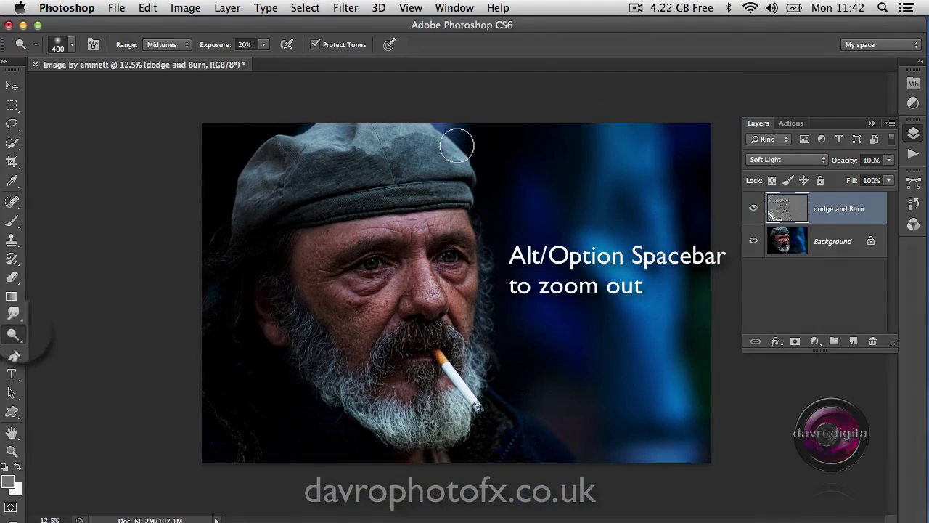
pyautogui.hotkey('shift', 'o')
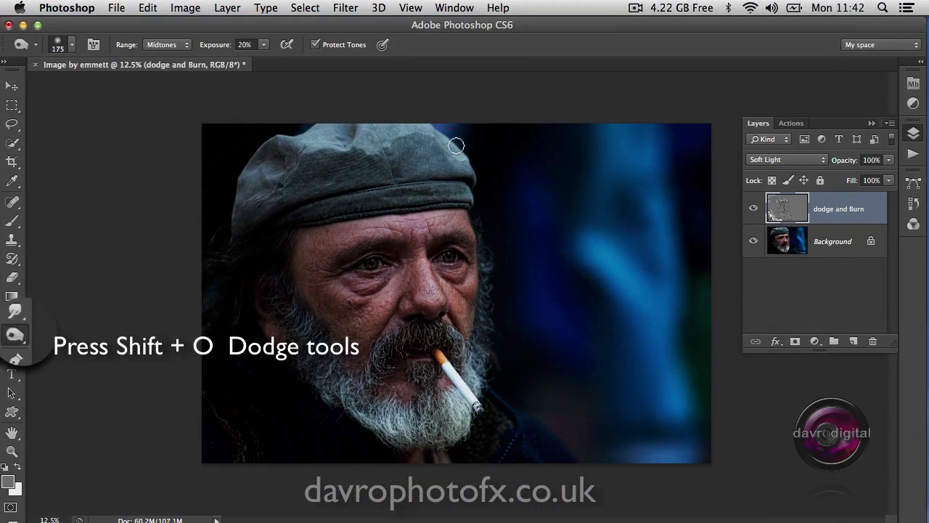
pyautogui.press(']')
pyautogui.press(']')
pyautogui.press(']')
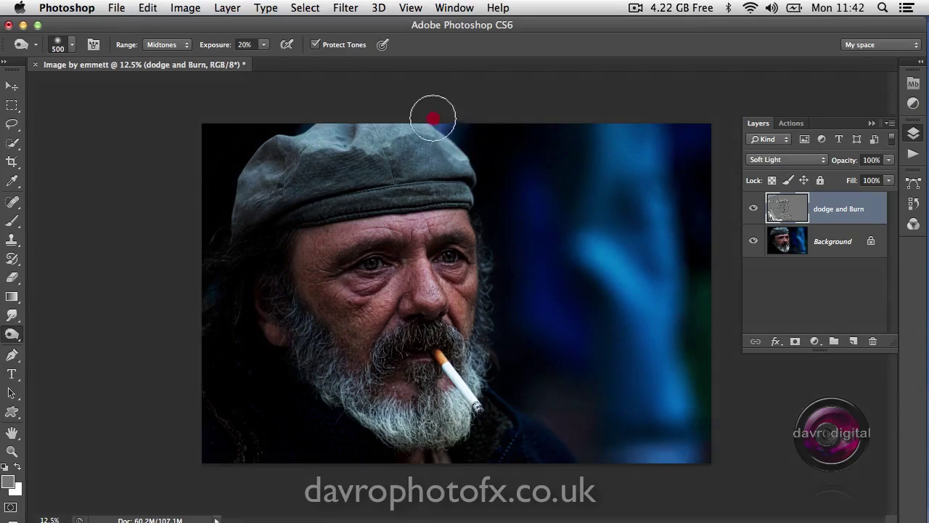
pyautogui.moveTo(386, 117)
pyautogui.mouseDown()
pyautogui.moveTo(275, 134)
pyautogui.moveTo(300, 143)
pyautogui.moveTo(244, 158)
pyautogui.moveTo(320, 119)
pyautogui.moveTo(324, 107)
pyautogui.moveTo(342, 117)
pyautogui.moveTo(343, 136)
pyautogui.moveTo(347, 125)
pyautogui.moveTo(425, 116)
pyautogui.moveTo(442, 143)
pyautogui.moveTo(434, 130)
pyautogui.moveTo(431, 141)
pyautogui.moveTo(434, 124)
pyautogui.moveTo(462, 155)
pyautogui.mouseUp()
pyautogui.moveTo(395, 159); pyautogui.dragTo(400, 155)
pyautogui.moveTo(401, 193)
pyautogui.mouseDown()
pyautogui.moveTo(425, 193)
pyautogui.moveTo(400, 182)
pyautogui.mouseUp()
pyautogui.moveTo(333, 200); pyautogui.dragTo(268, 161)
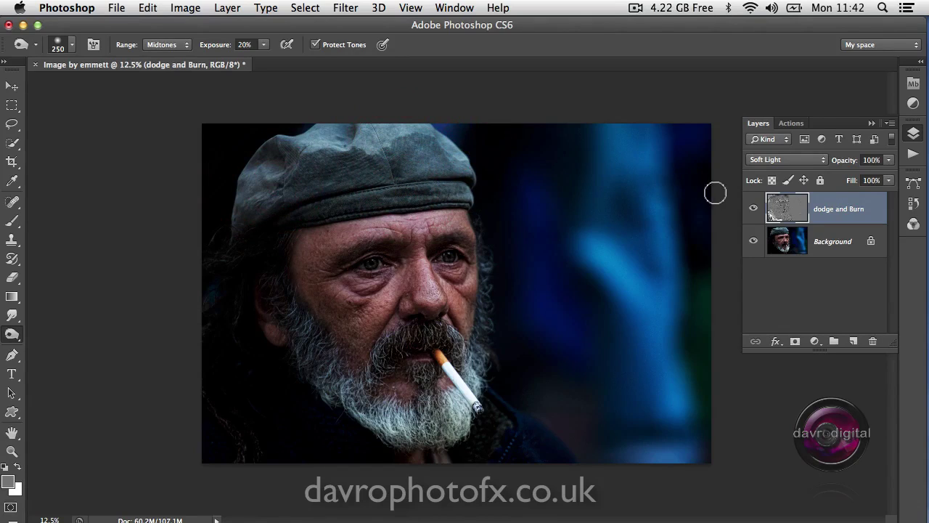
# Compare the portrait with the dodge and Burn layer hidden and shown to check the darkened cap.
pyautogui.click(754, 210)
pyautogui.click(753, 210)
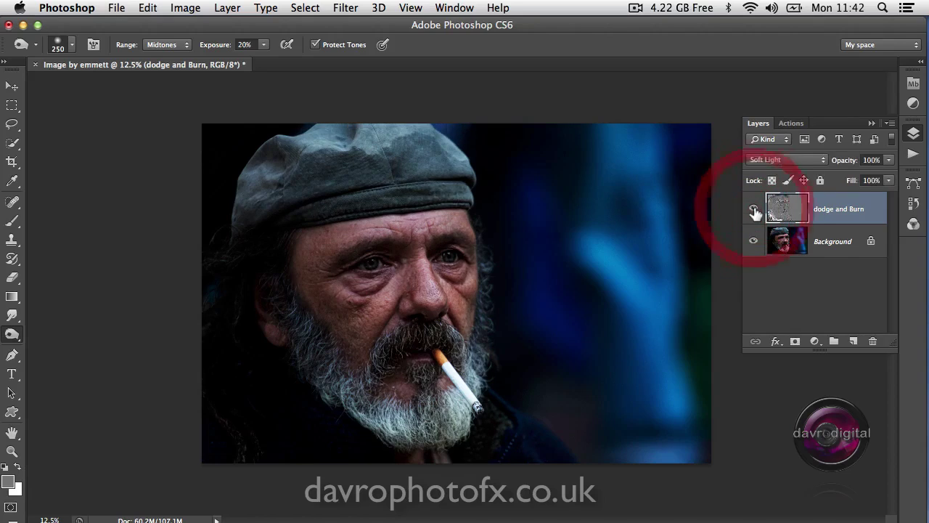
pyautogui.click(754, 210)
pyautogui.click(754, 209)
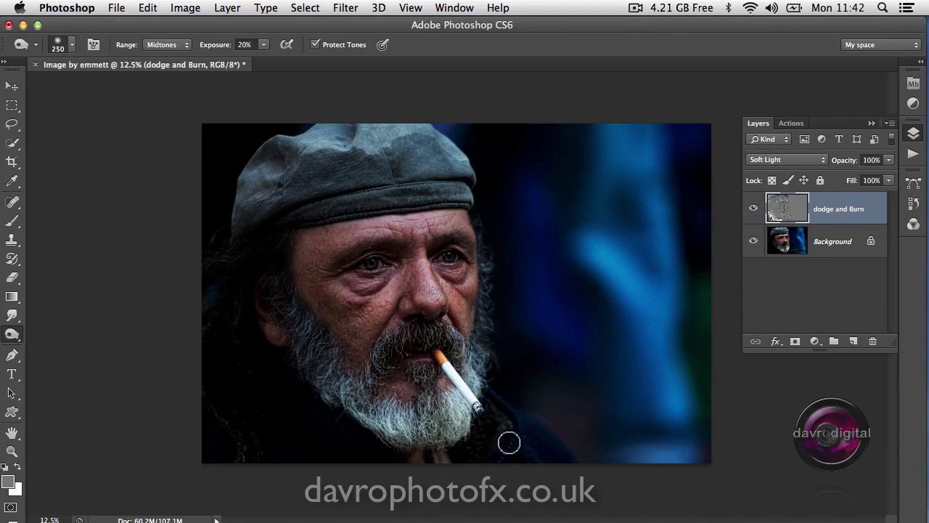
# Paint grey over the coat collar and the dark hair areas with the Brush tool at size 500, raising its opacity to 40%.
pyautogui.press('b')
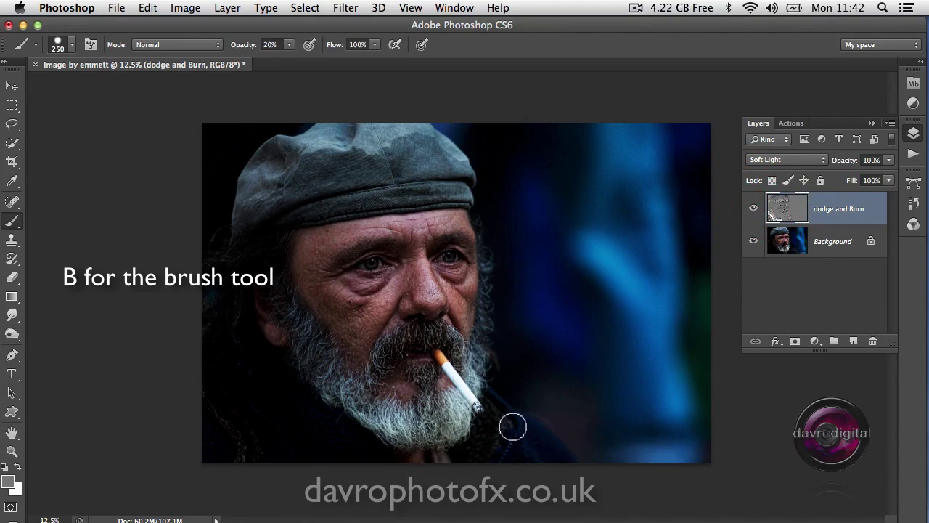
pyautogui.press(']')
pyautogui.press(']')
pyautogui.press(']')
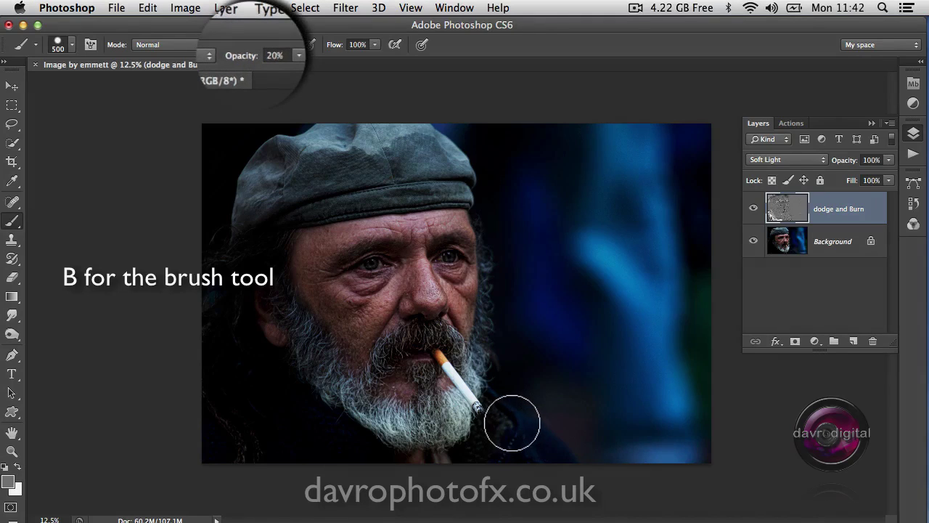
pyautogui.moveTo(504, 416)
pyautogui.mouseDown()
pyautogui.moveTo(509, 432)
pyautogui.moveTo(477, 442)
pyautogui.moveTo(484, 457)
pyautogui.moveTo(436, 451)
pyautogui.mouseUp()
pyautogui.moveTo(258, 454)
pyautogui.mouseDown()
pyautogui.moveTo(222, 429)
pyautogui.moveTo(214, 411)
pyautogui.moveTo(224, 409)
pyautogui.mouseUp()
pyautogui.click(204, 232)
pyautogui.moveTo(204, 233); pyautogui.dragTo(210, 249)
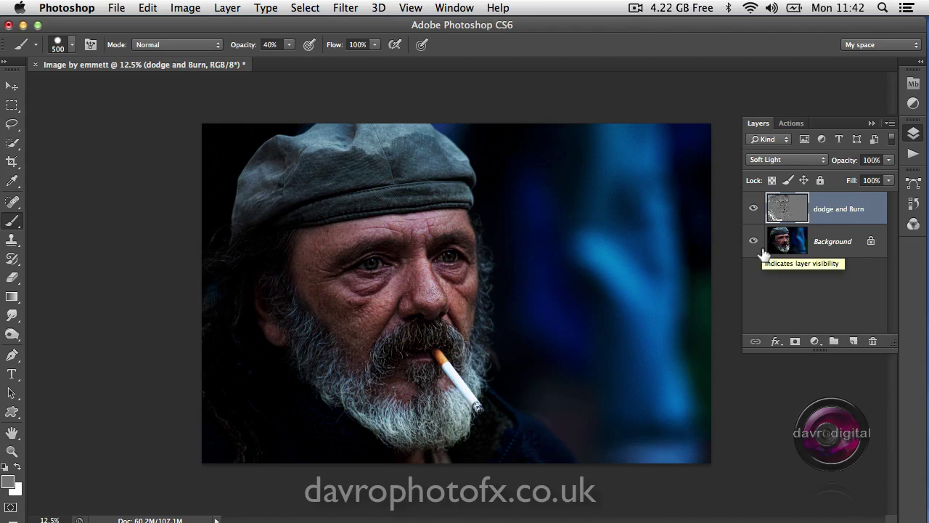
pyautogui.press('super+equal')
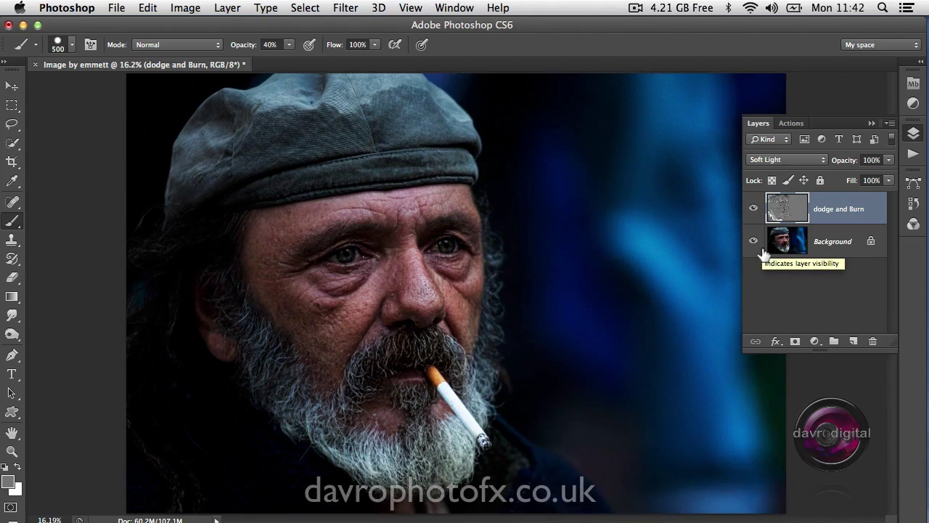